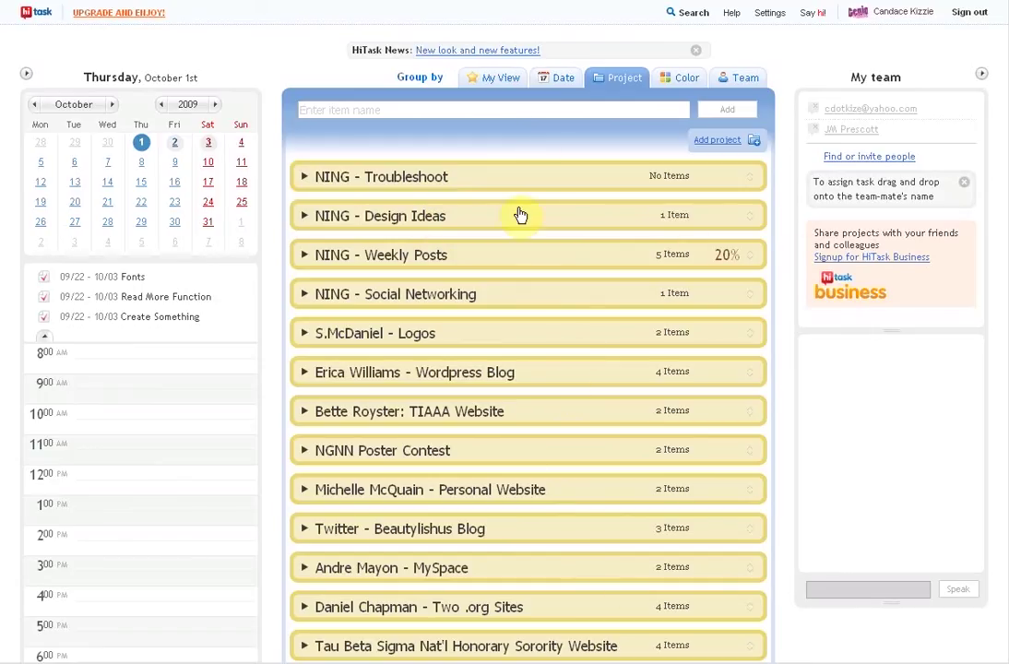
Preview the items of NING - Troubleshoot, Design Ideas and Weekly Posts, then collapse all three.
{"action": "mouse_move", "coordinate": [519, 214]}
{"action": "left_mouse_down"}
{"action": "mouse_move", "coordinate": [461, 251]}
{"action": "mouse_move", "coordinate": [452, 198]}
{"action": "left_mouse_up"}
{"action": "left_click", "coordinate": [301, 180]}
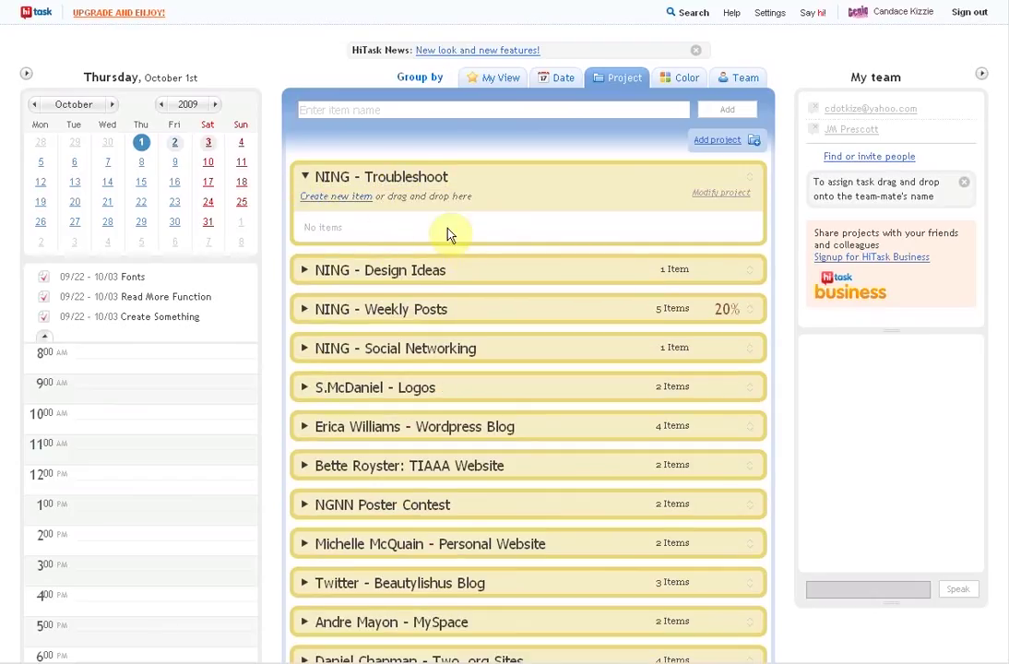
{"action": "left_click", "coordinate": [306, 272]}
{"action": "left_click", "coordinate": [304, 367]}
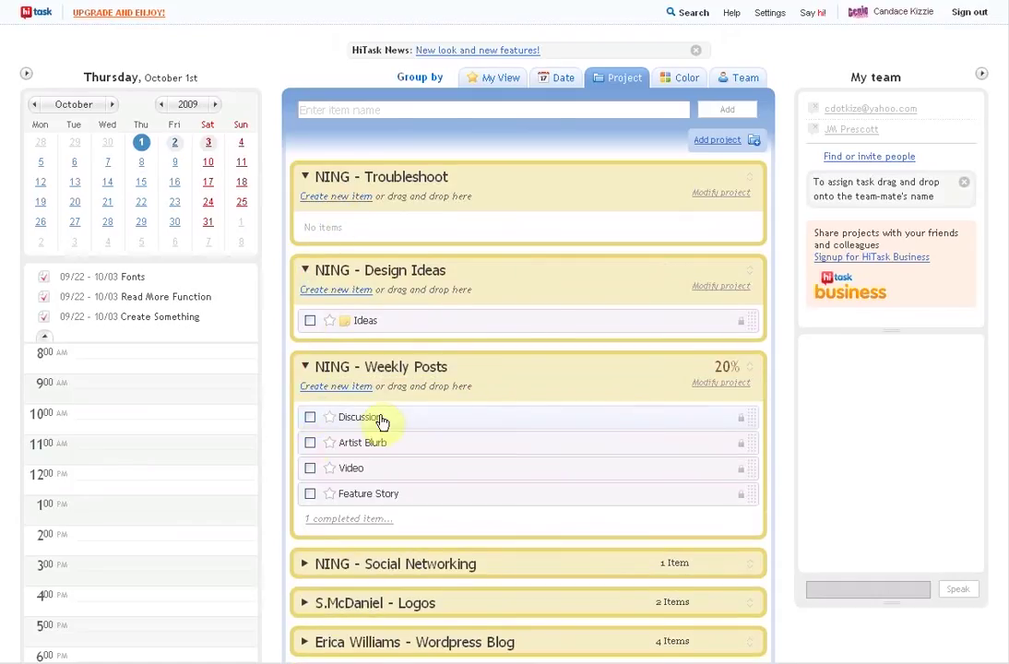
{"action": "scroll", "coordinate": [437, 419], "scroll_direction": "down", "scroll_amount": 3}
{"action": "scroll", "coordinate": [438, 417], "scroll_direction": "up", "scroll_amount": 3}
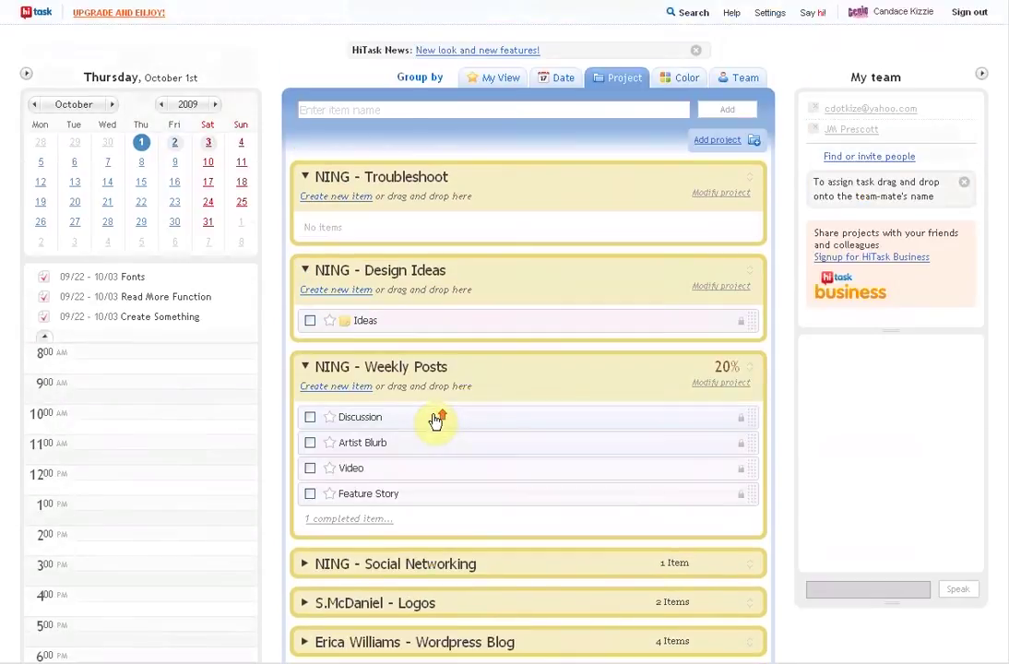
{"action": "left_click", "coordinate": [306, 270]}
{"action": "left_click", "coordinate": [305, 176]}
{"action": "left_click", "coordinate": [307, 253]}
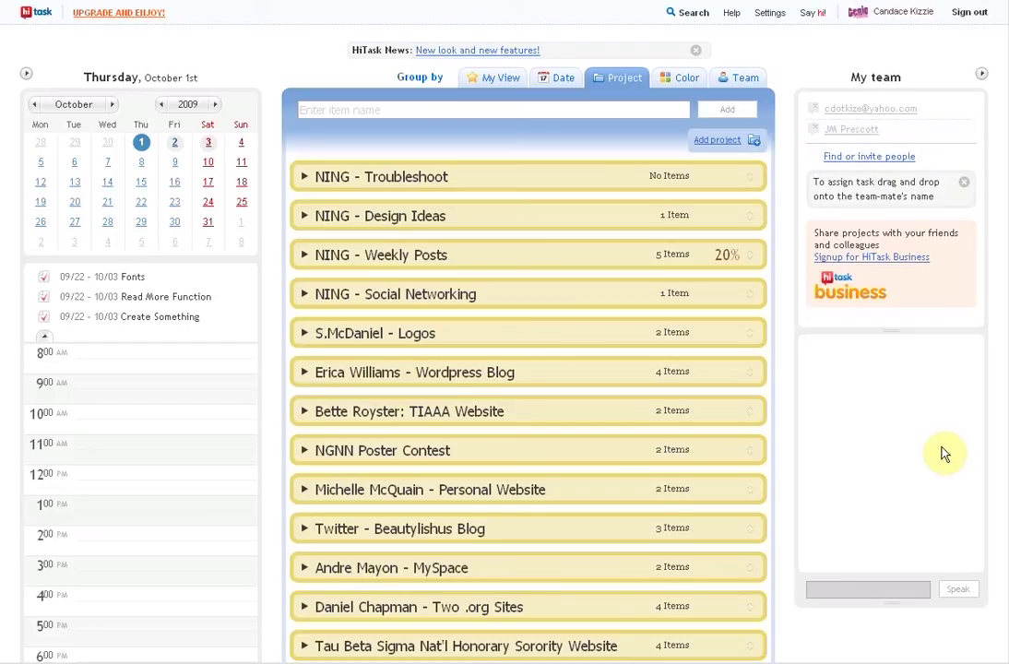
Scroll up and down through the project list to review it.
{"action": "left_click", "coordinate": [831, 479]}
{"action": "scroll", "coordinate": [317, 205], "scroll_direction": "down", "scroll_amount": 1}
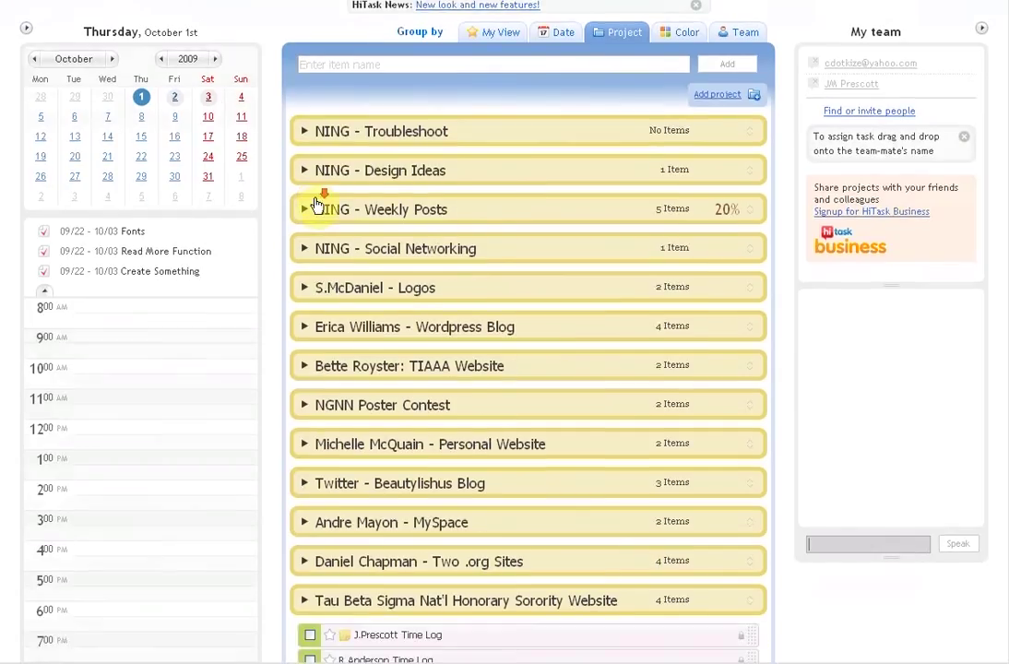
{"action": "scroll", "coordinate": [452, 465], "scroll_direction": "down", "scroll_amount": 3}
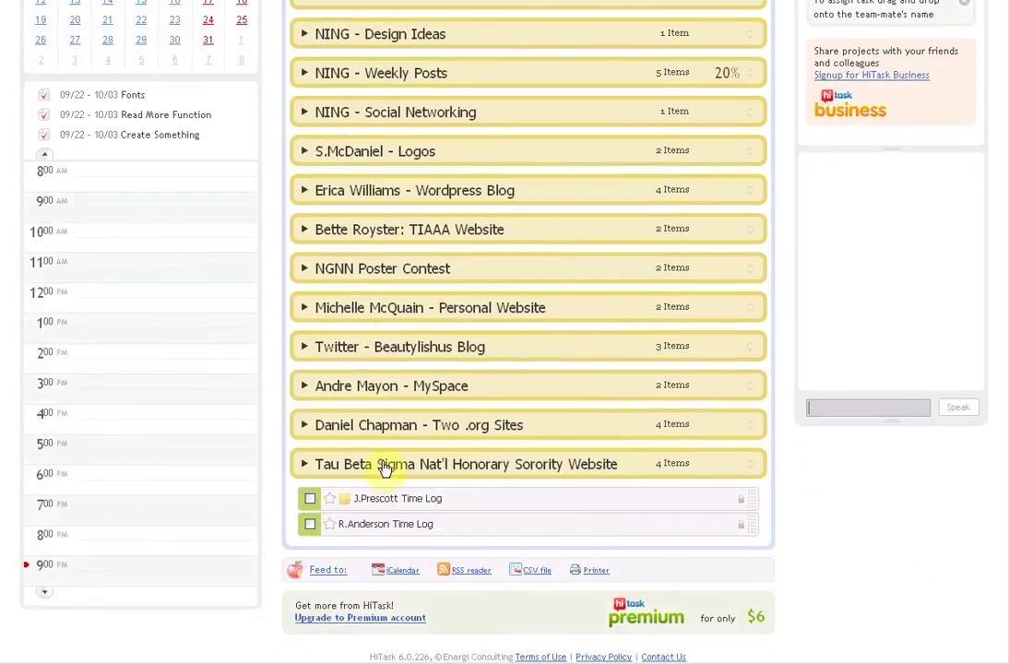
{"action": "scroll", "coordinate": [392, 434], "scroll_direction": "up", "scroll_amount": 4}
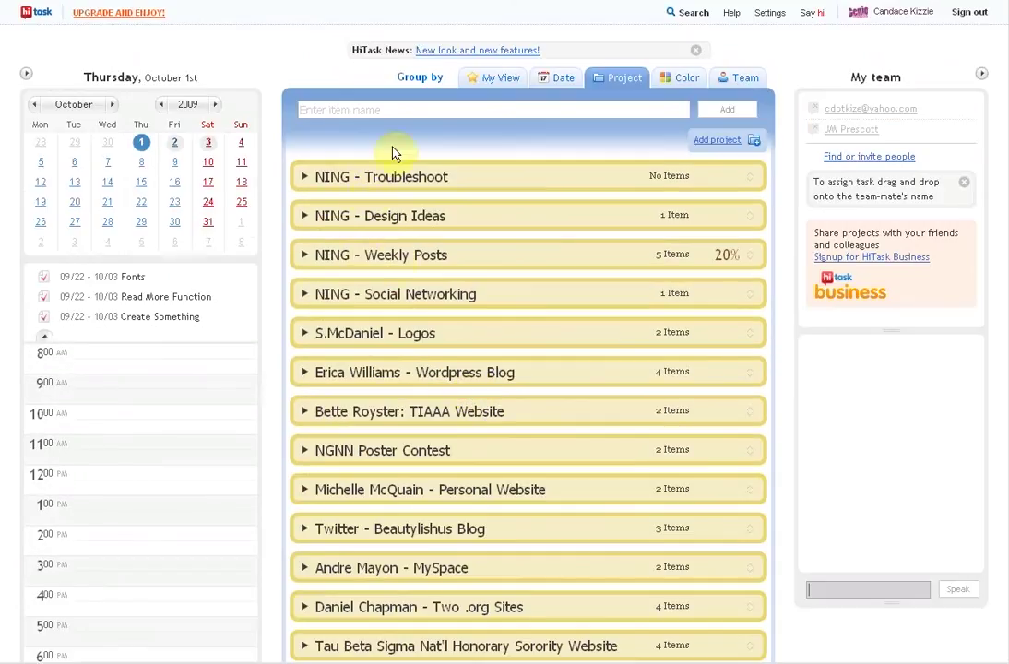
{"action": "scroll", "coordinate": [412, 410], "scroll_direction": "down", "scroll_amount": 2}
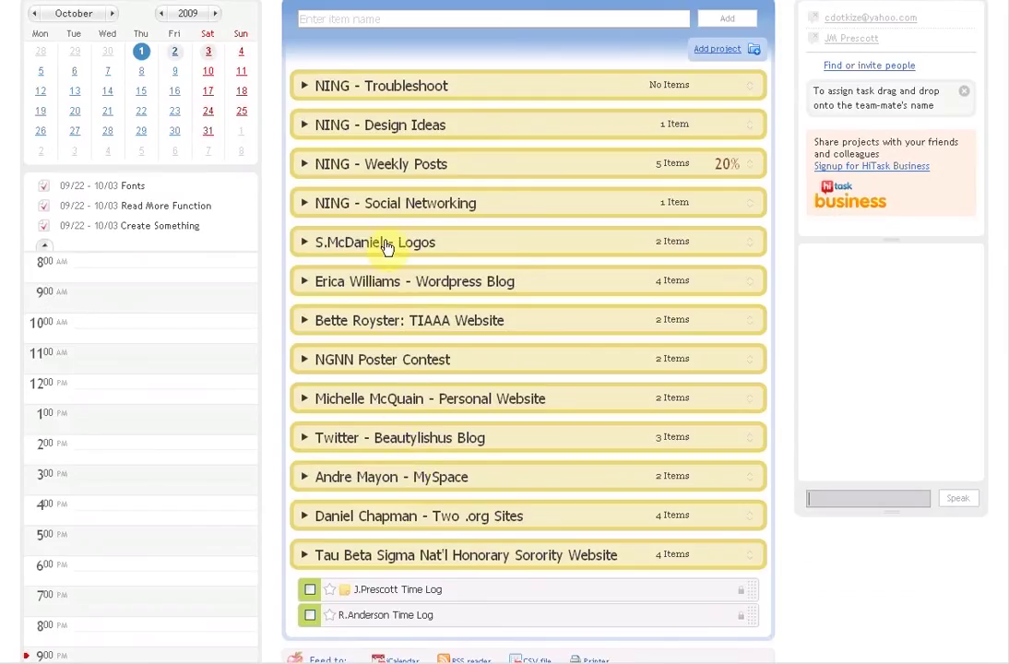
{"action": "scroll", "coordinate": [415, 392], "scroll_direction": "down", "scroll_amount": 2}
{"action": "scroll", "coordinate": [412, 394], "scroll_direction": "up", "scroll_amount": 2}
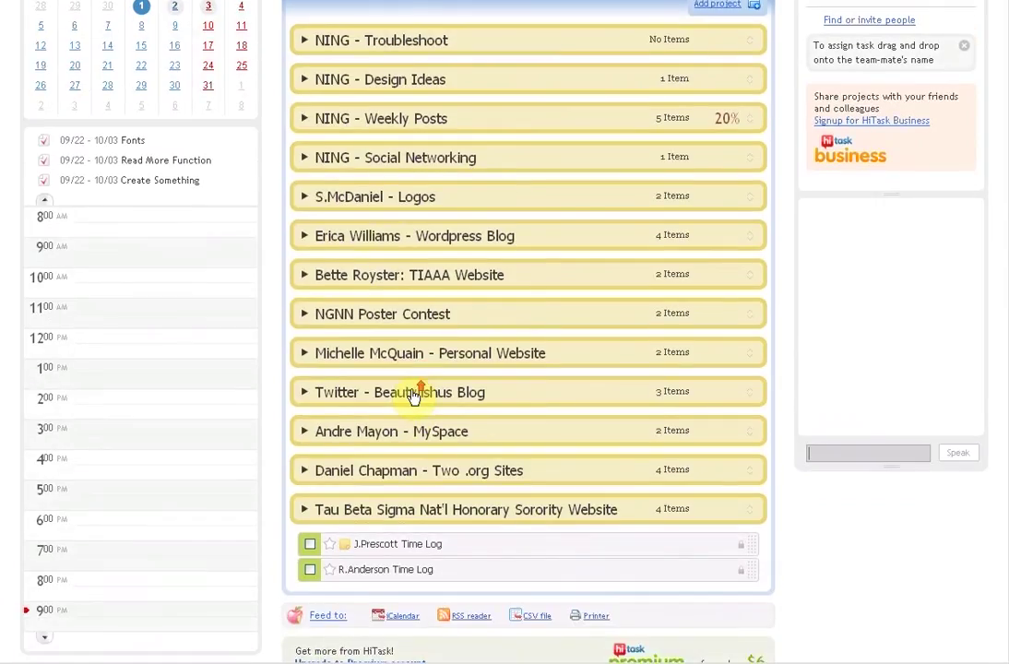
{"action": "scroll", "coordinate": [414, 394], "scroll_direction": "down", "scroll_amount": 1}
{"action": "scroll", "coordinate": [384, 427], "scroll_direction": "up", "scroll_amount": 2}
{"action": "scroll", "coordinate": [386, 426], "scroll_direction": "up", "scroll_amount": 1}
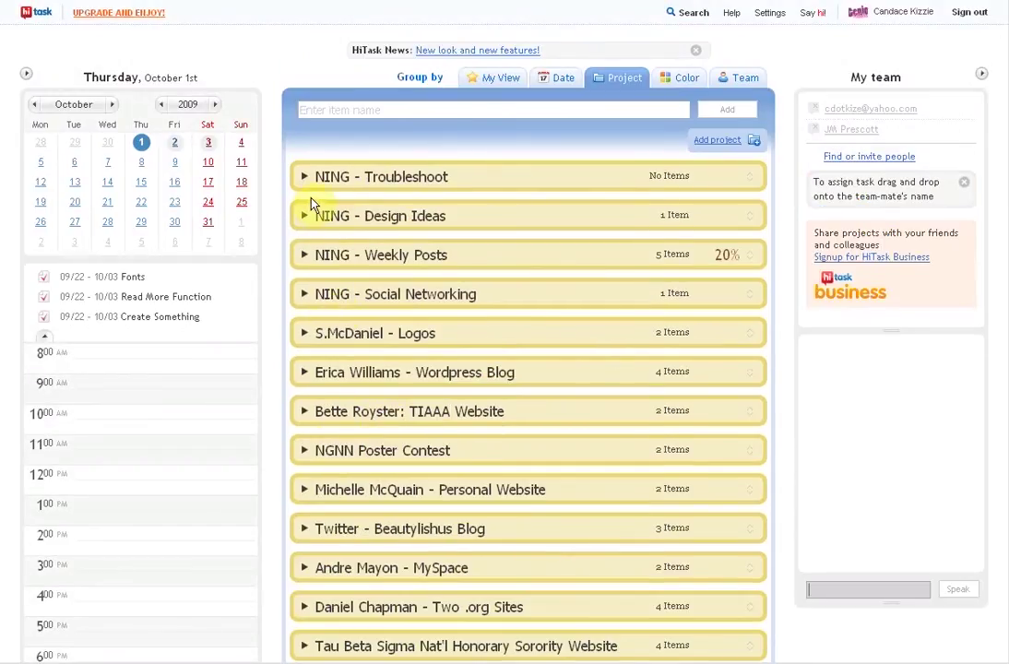
Mark Feature Story under NING - Weekly Posts completed, reaching 40%, then collapse the project.
{"action": "left_click", "coordinate": [300, 259]}
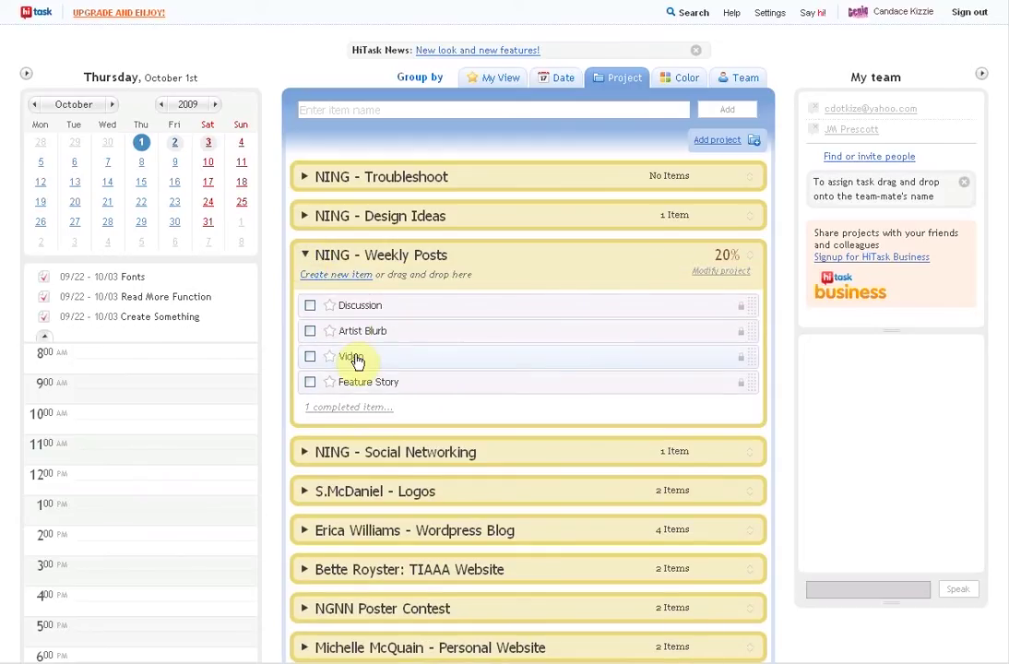
{"action": "left_click", "coordinate": [367, 388]}
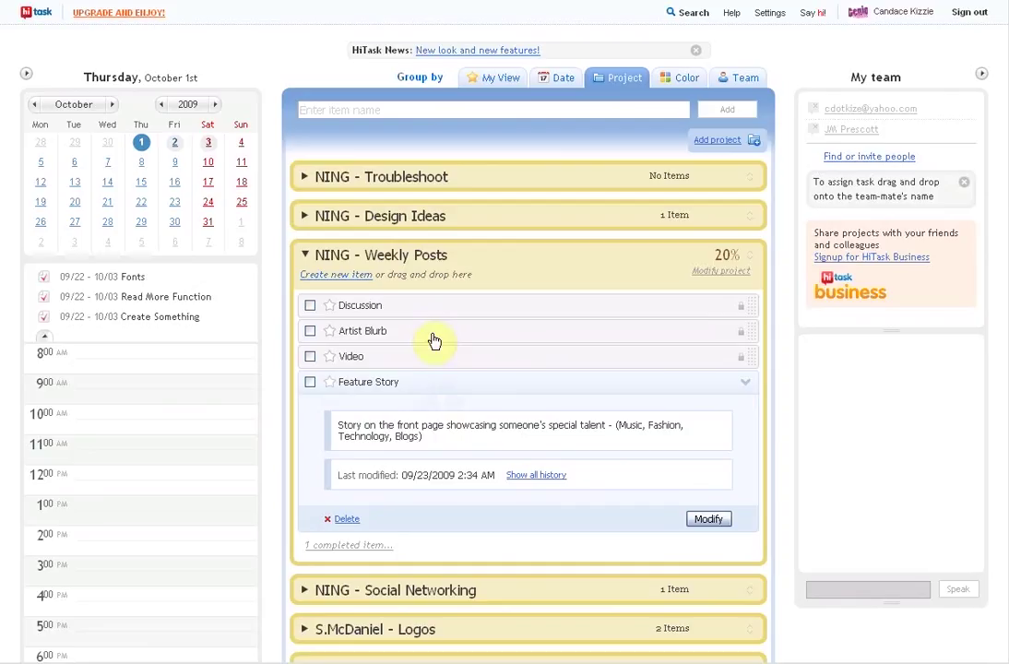
{"action": "left_click", "coordinate": [309, 384]}
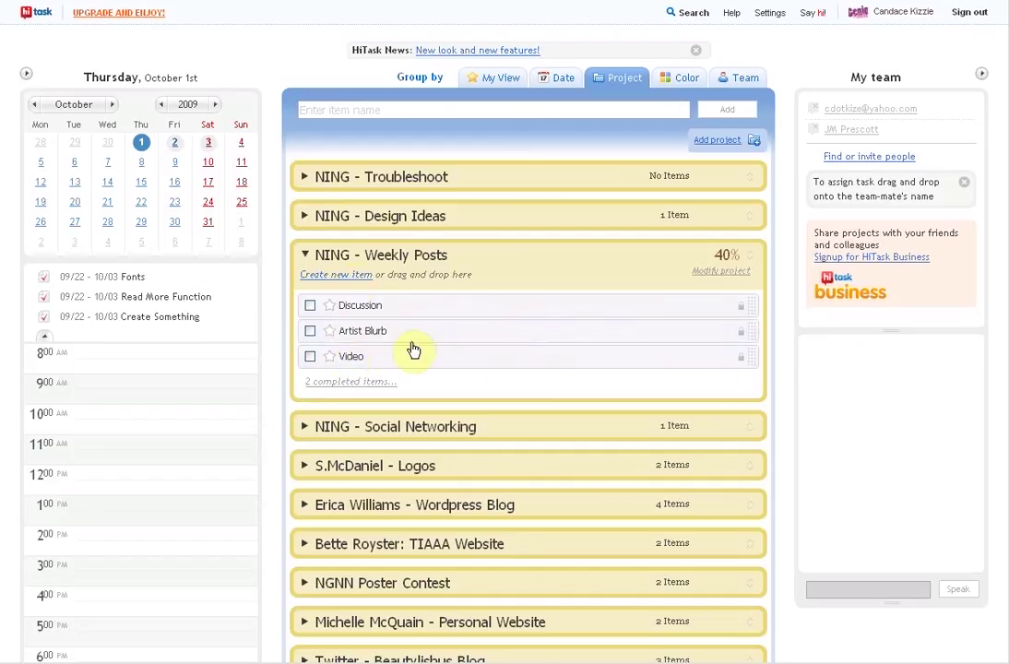
{"action": "left_click", "coordinate": [307, 259]}
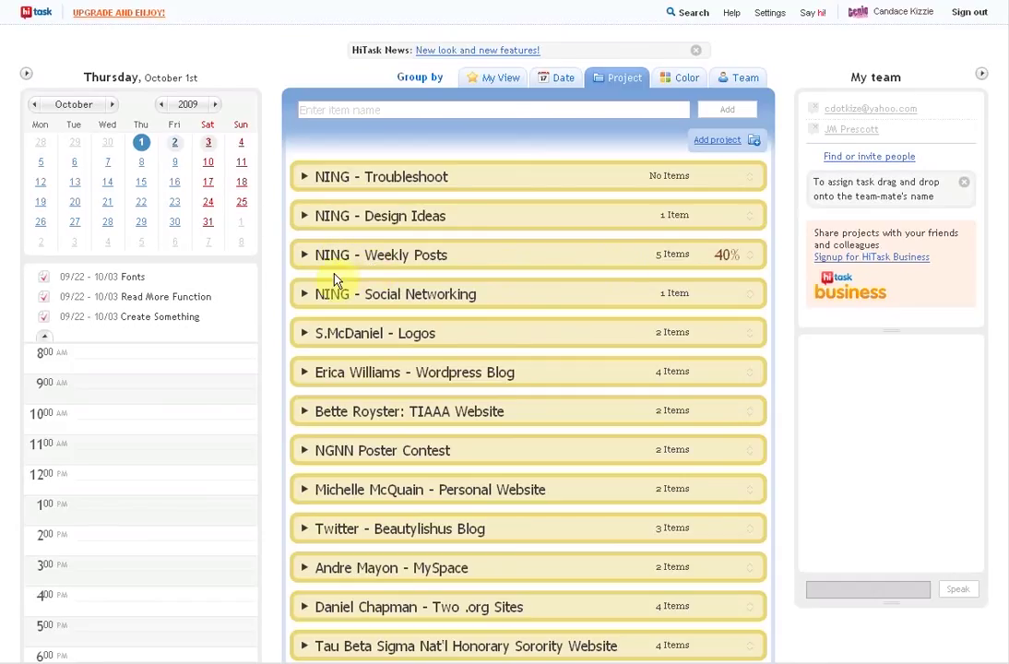
Expand NING - Social Networking and open the Create Social Networking Accounts task details.
{"action": "left_click", "coordinate": [304, 295]}
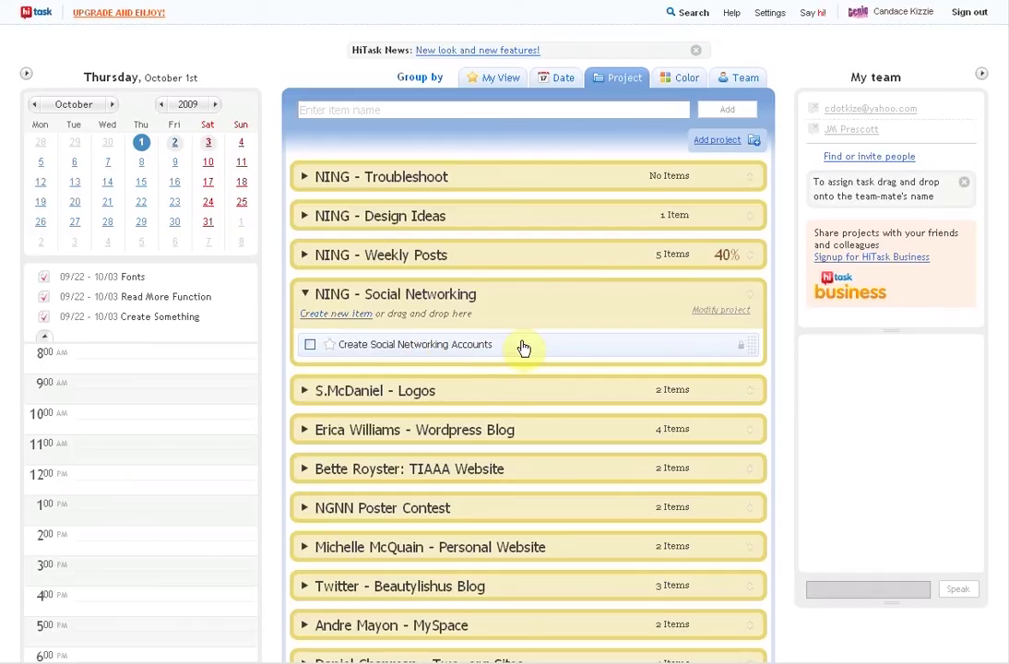
{"action": "left_click", "coordinate": [374, 347]}
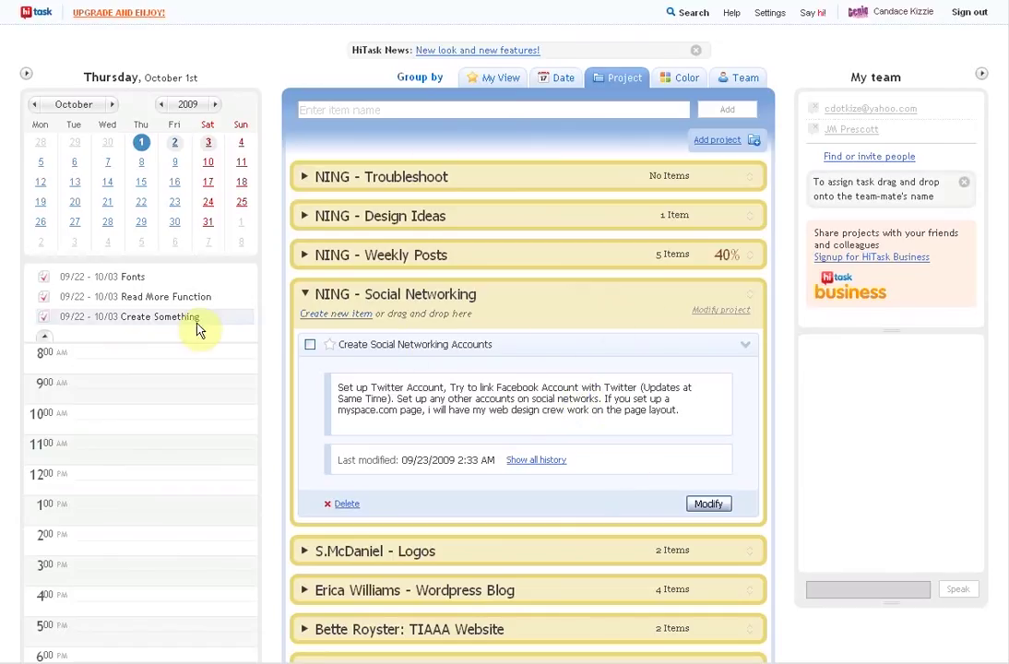
Begin a new item named 'wg' under NING - Social Networking, look over the form, then cancel it.
{"action": "left_click", "coordinate": [321, 316]}
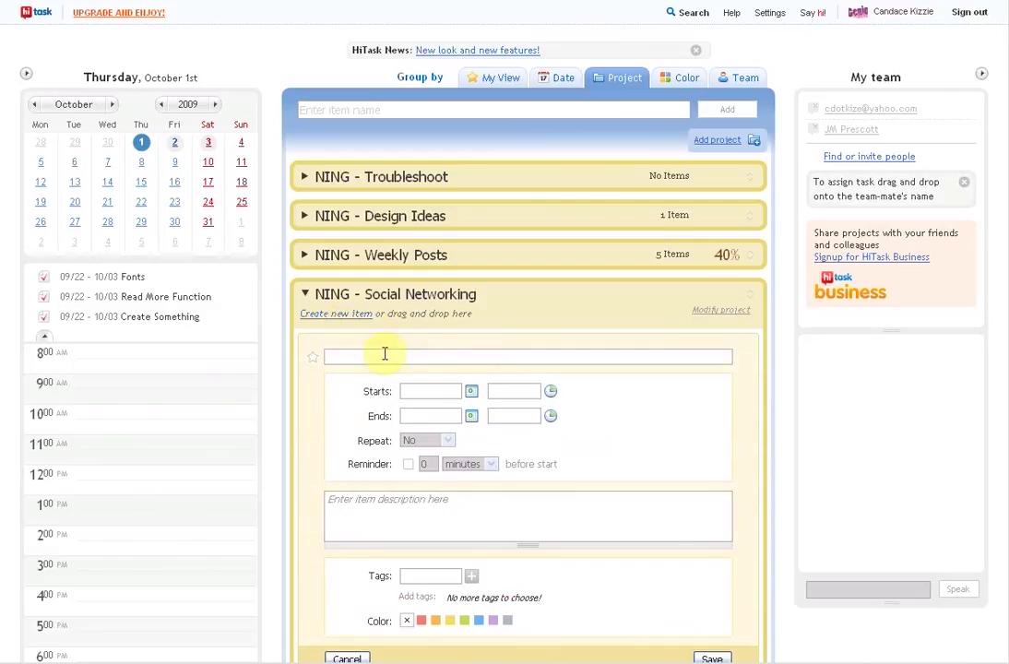
{"action": "left_click", "coordinate": [378, 357]}
{"action": "type", "text": "w"}
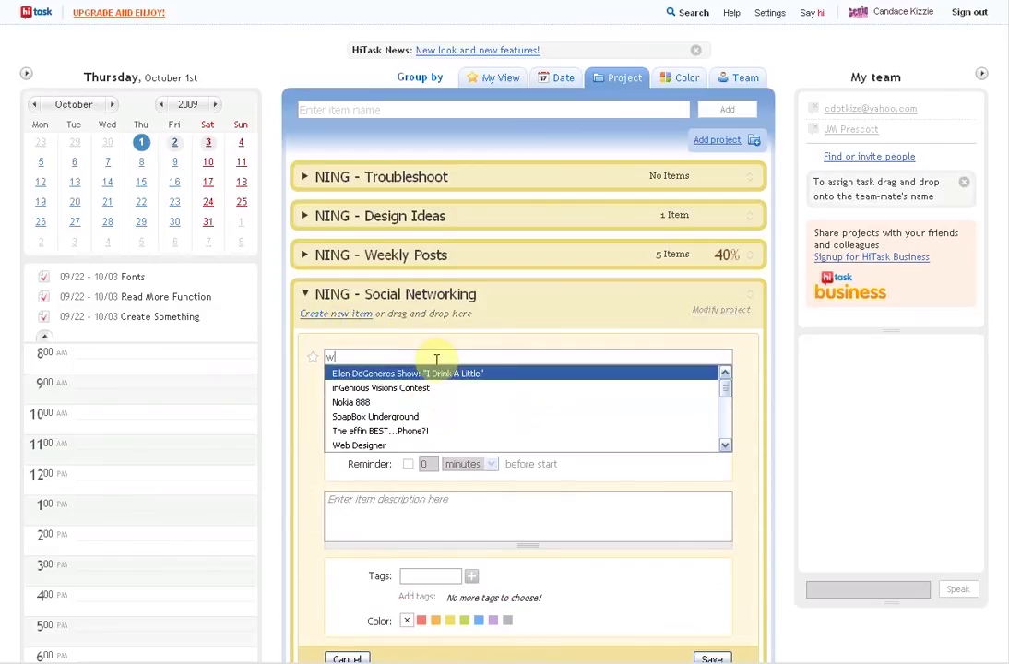
{"action": "type", "text": "g"}
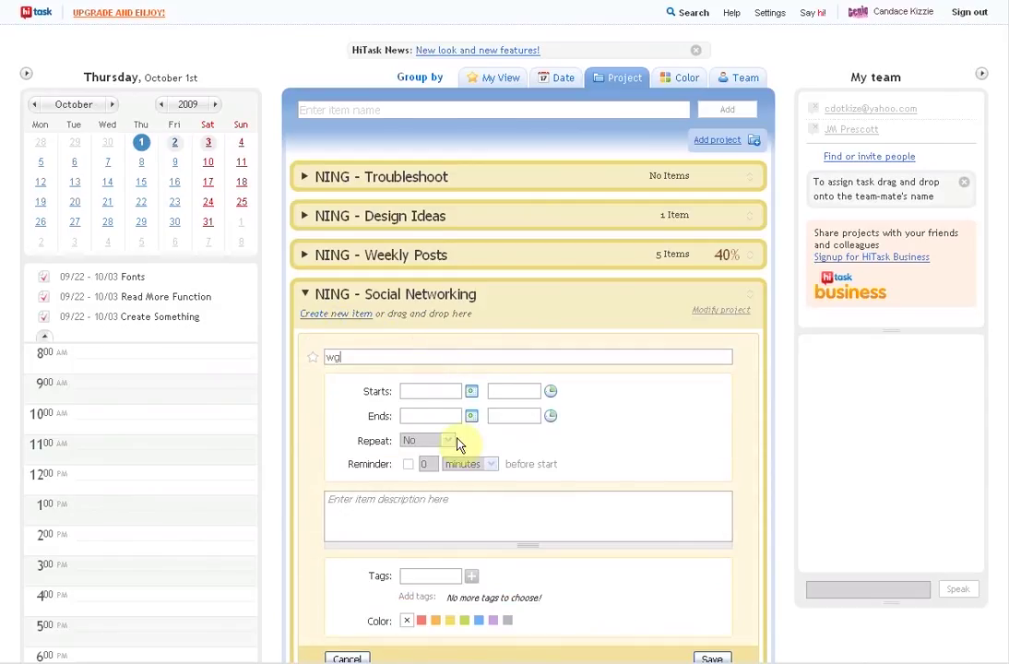
{"action": "scroll", "coordinate": [449, 408], "scroll_direction": "down", "scroll_amount": 3}
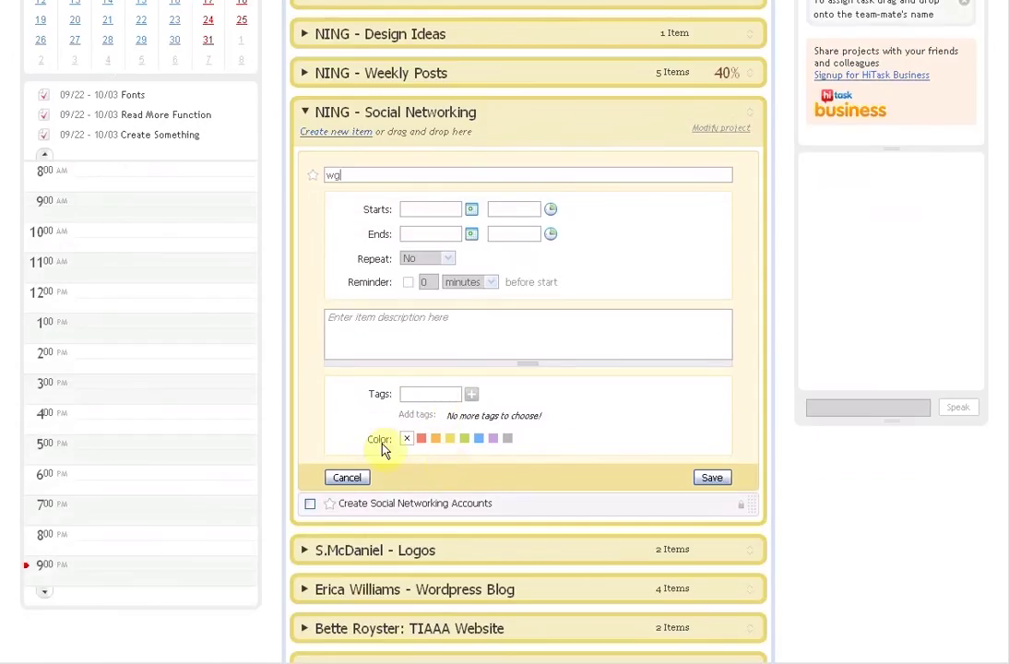
{"action": "scroll", "coordinate": [578, 474], "scroll_direction": "up", "scroll_amount": 3}
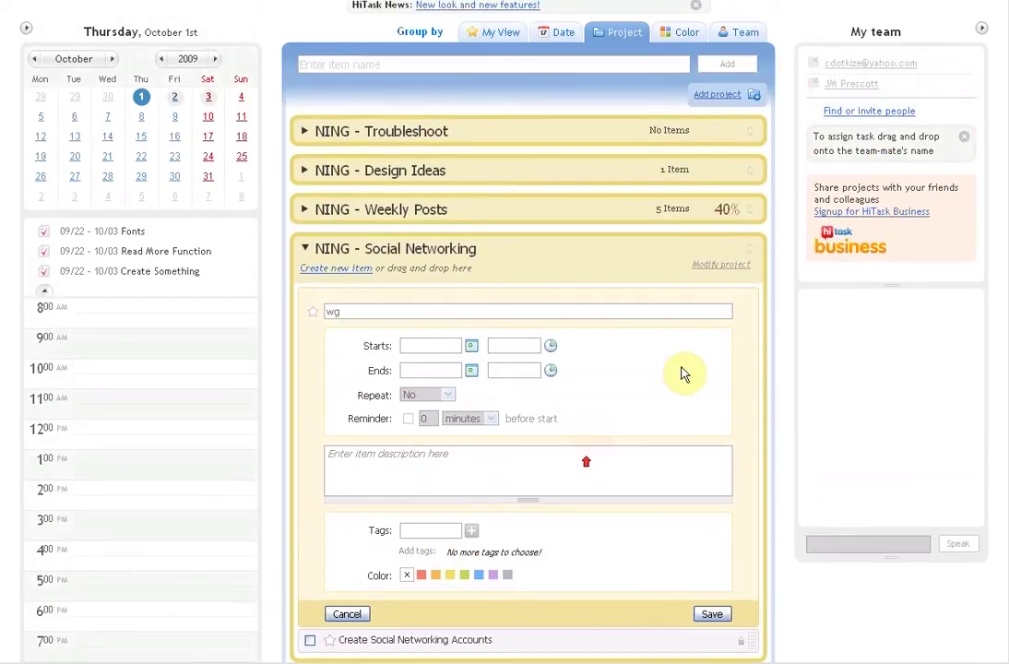
{"action": "scroll", "coordinate": [528, 540], "scroll_direction": "down", "scroll_amount": 3}
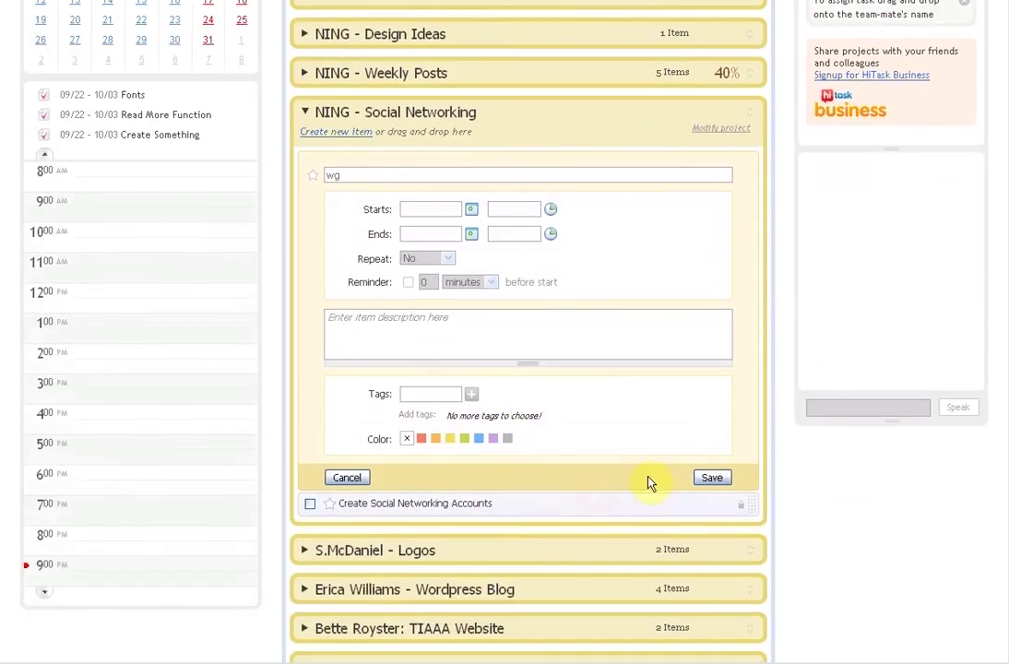
{"action": "scroll", "coordinate": [683, 511], "scroll_direction": "up", "scroll_amount": 3}
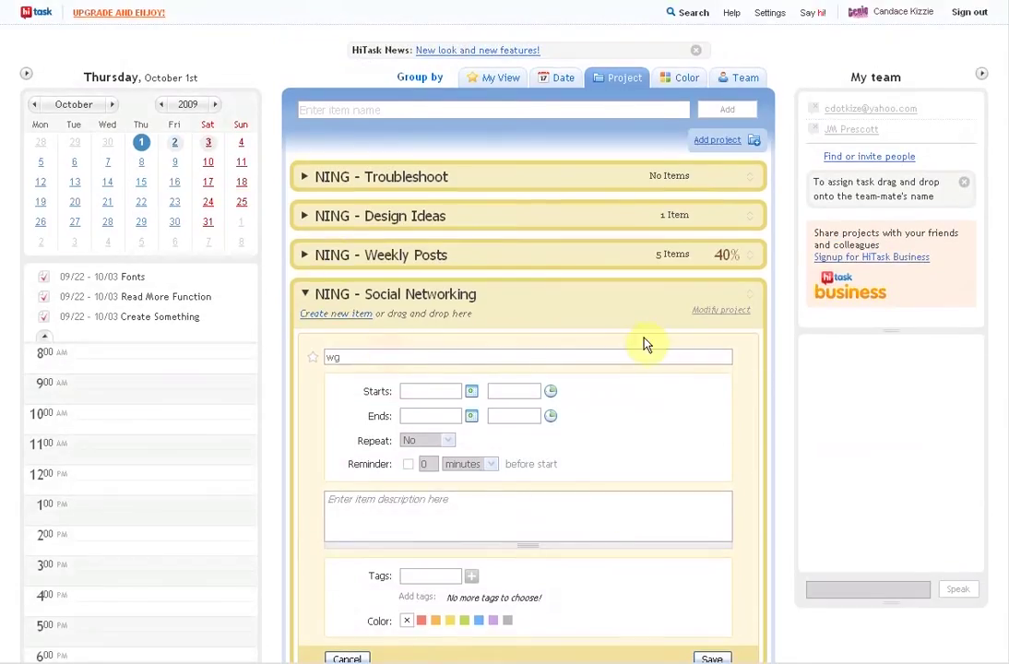
{"action": "scroll", "coordinate": [647, 342], "scroll_direction": "down", "scroll_amount": 3}
{"action": "left_click", "coordinate": [360, 484]}
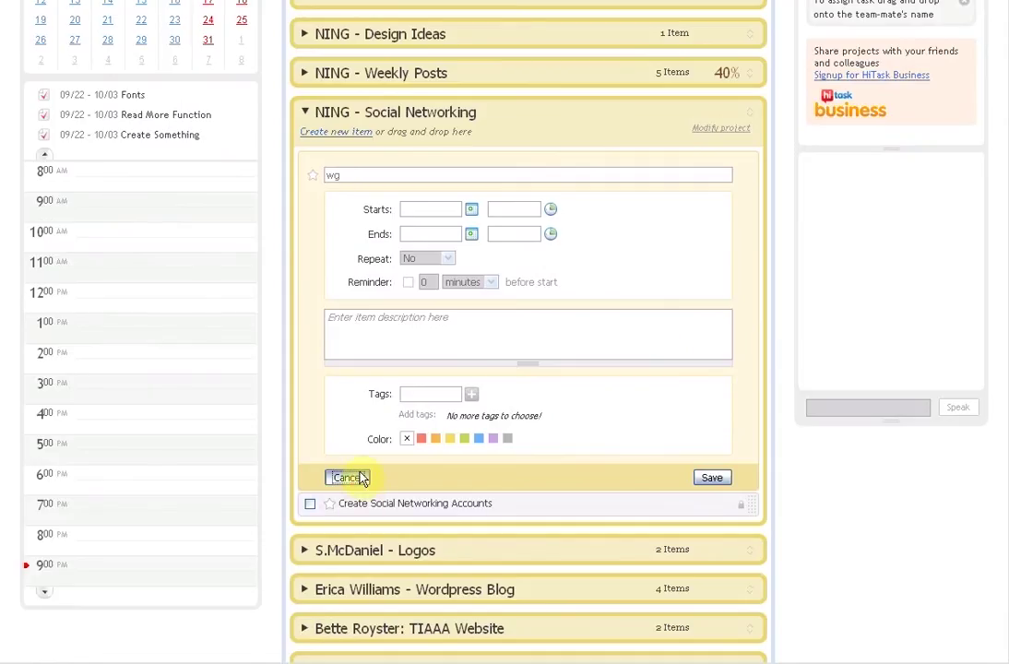
Collapse NING - Social Networking and open the Ideas note under NING - Design Ideas.
{"action": "scroll", "coordinate": [437, 294], "scroll_direction": "up", "scroll_amount": 3}
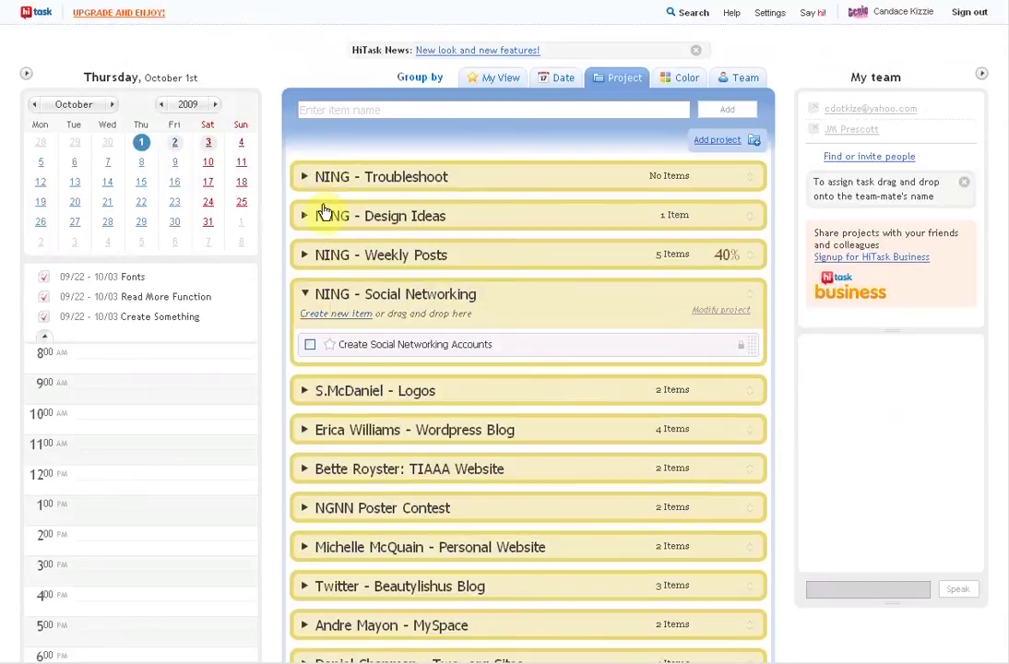
{"action": "left_click", "coordinate": [305, 294]}
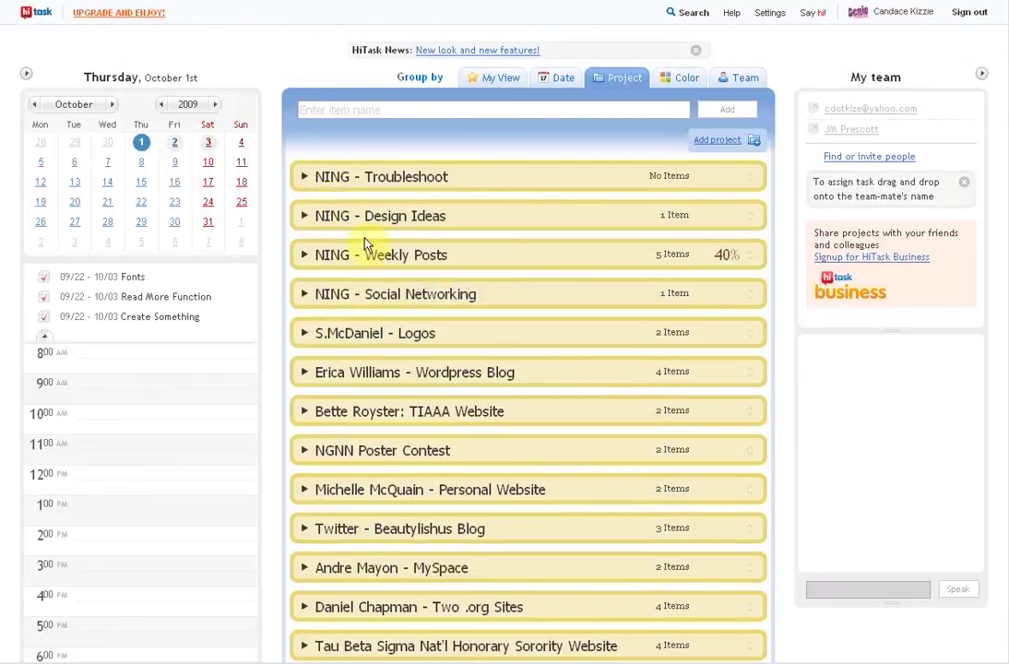
{"action": "left_click", "coordinate": [305, 218]}
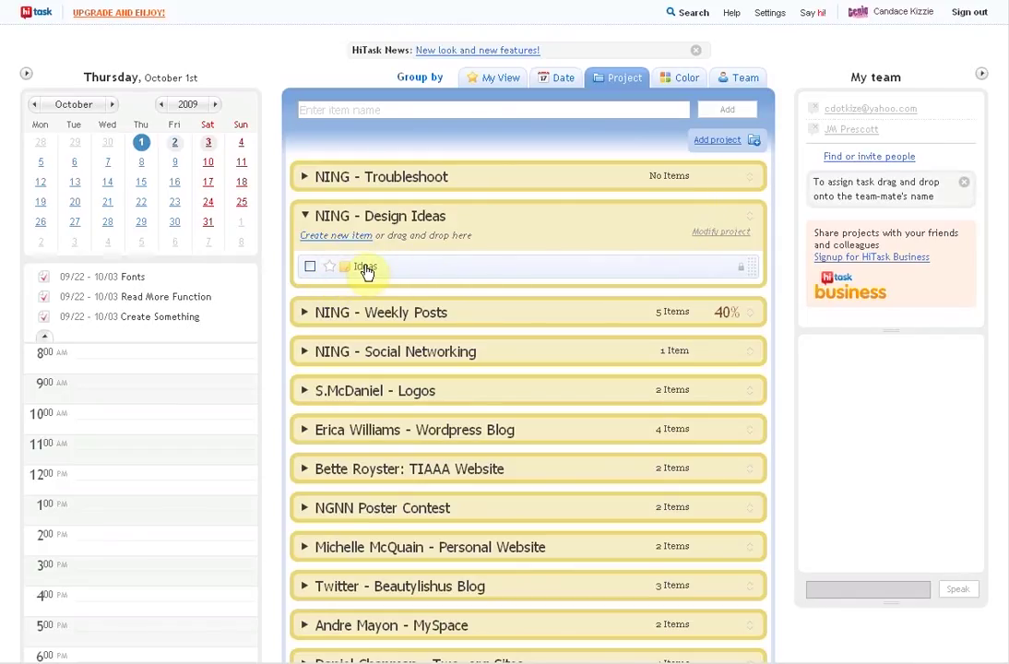
{"action": "left_click", "coordinate": [399, 269]}
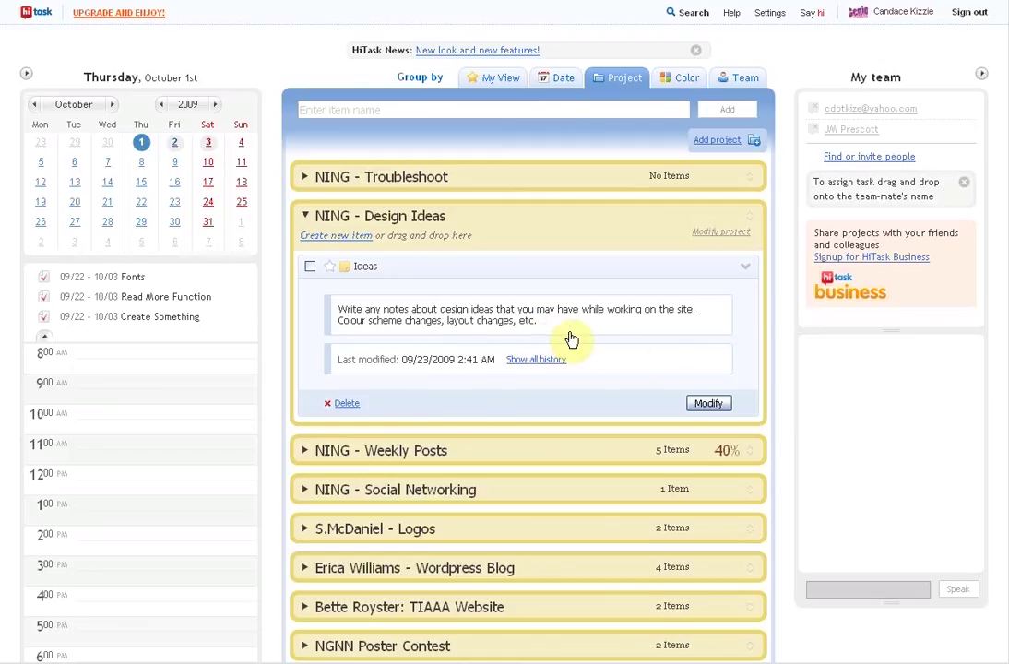
{"action": "left_click", "coordinate": [309, 219]}
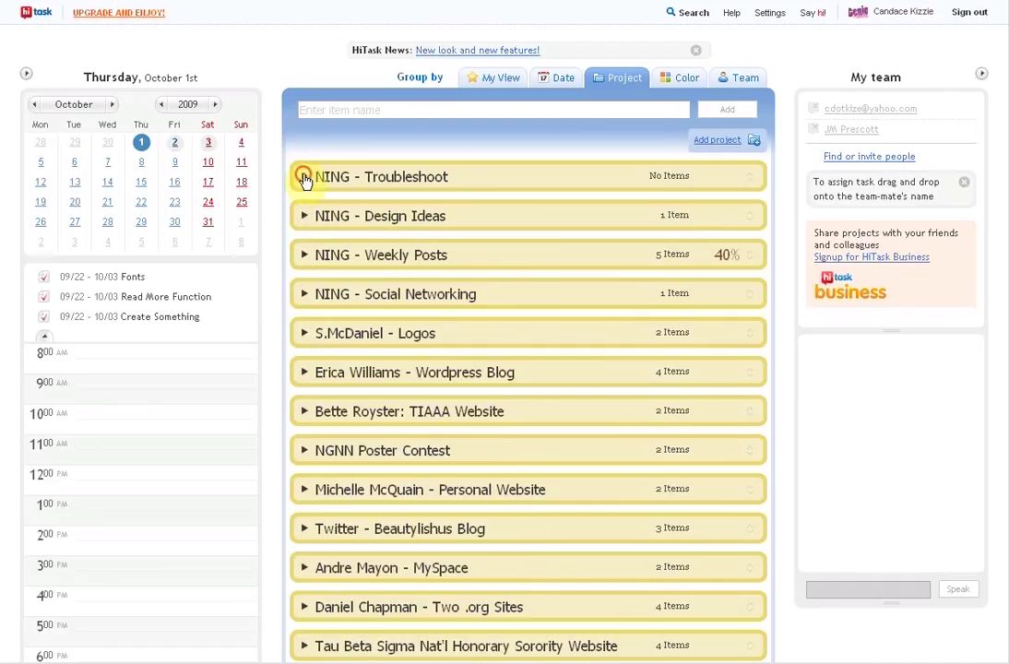
{"action": "left_click", "coordinate": [304, 177]}
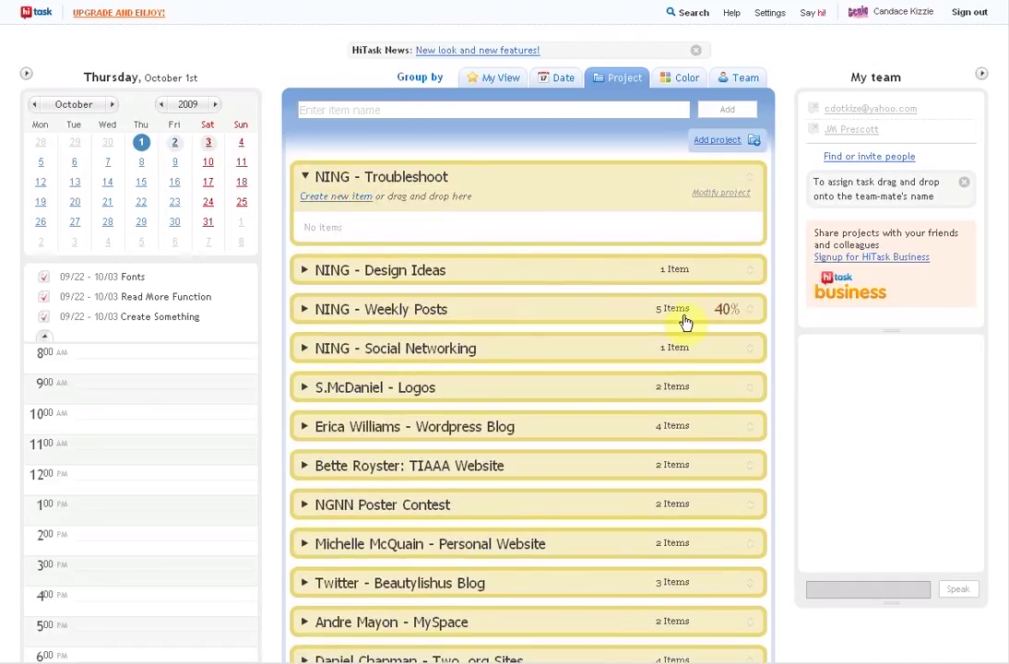
{"action": "left_click", "coordinate": [454, 247]}
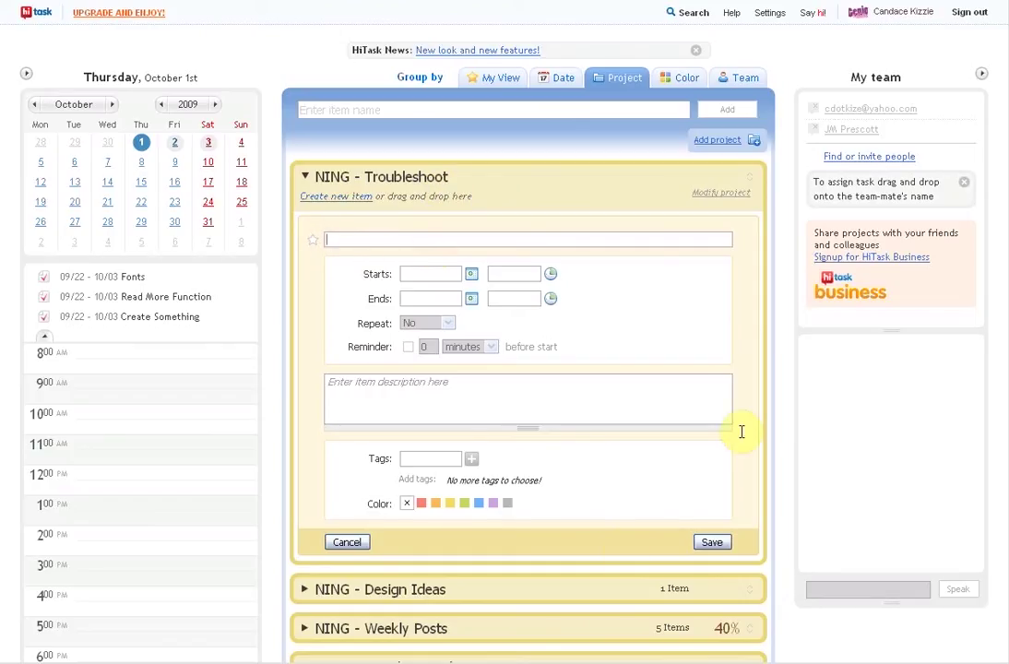
{"action": "left_click", "coordinate": [409, 398]}
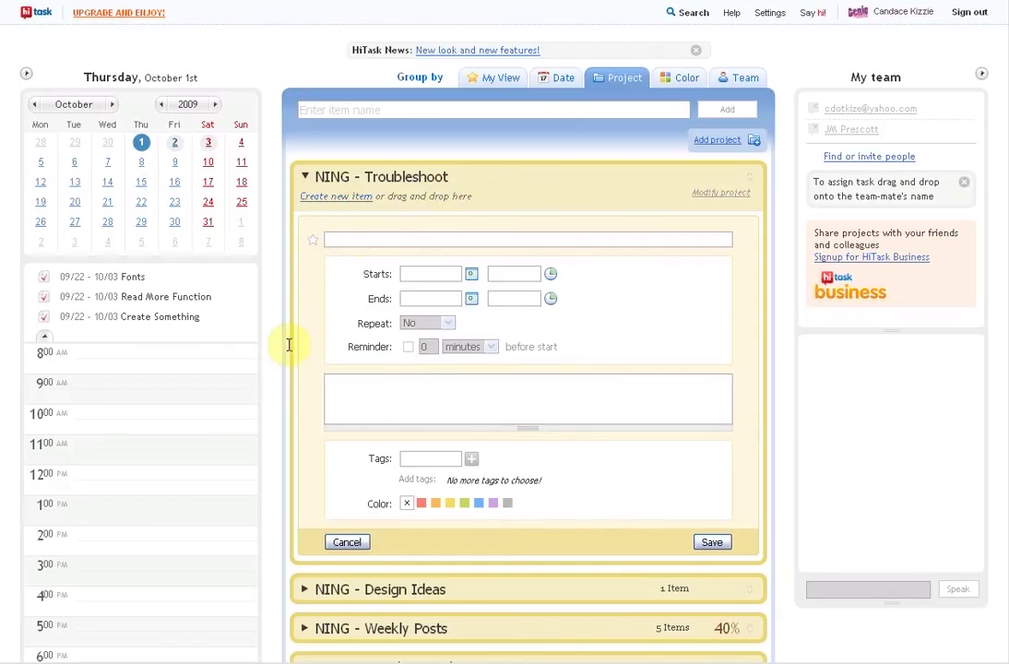
{"action": "left_click", "coordinate": [343, 239]}
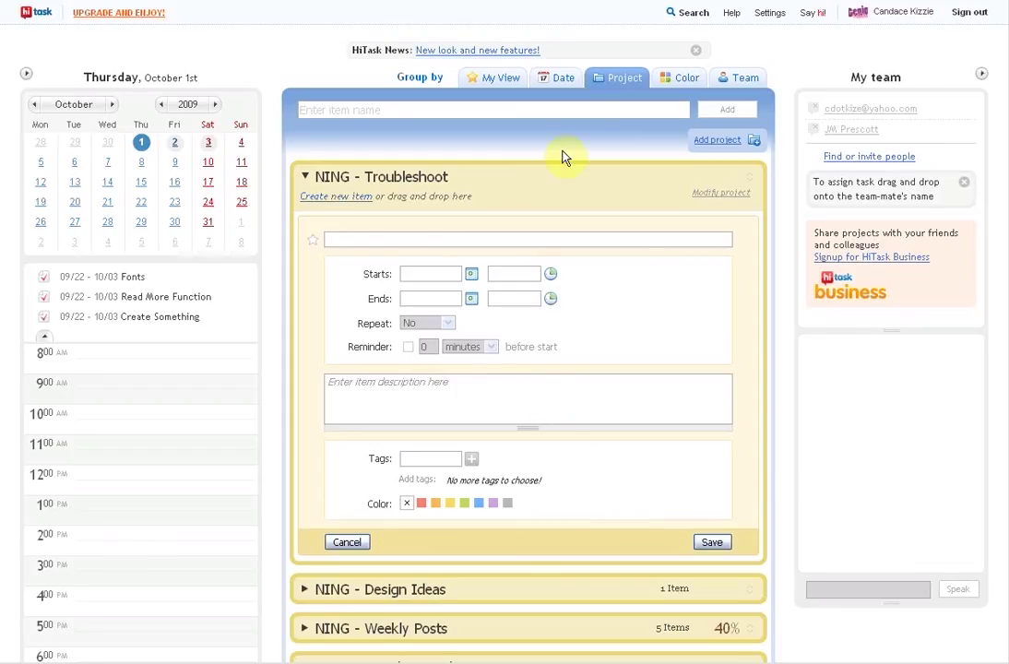
{"action": "left_click", "coordinate": [350, 542]}
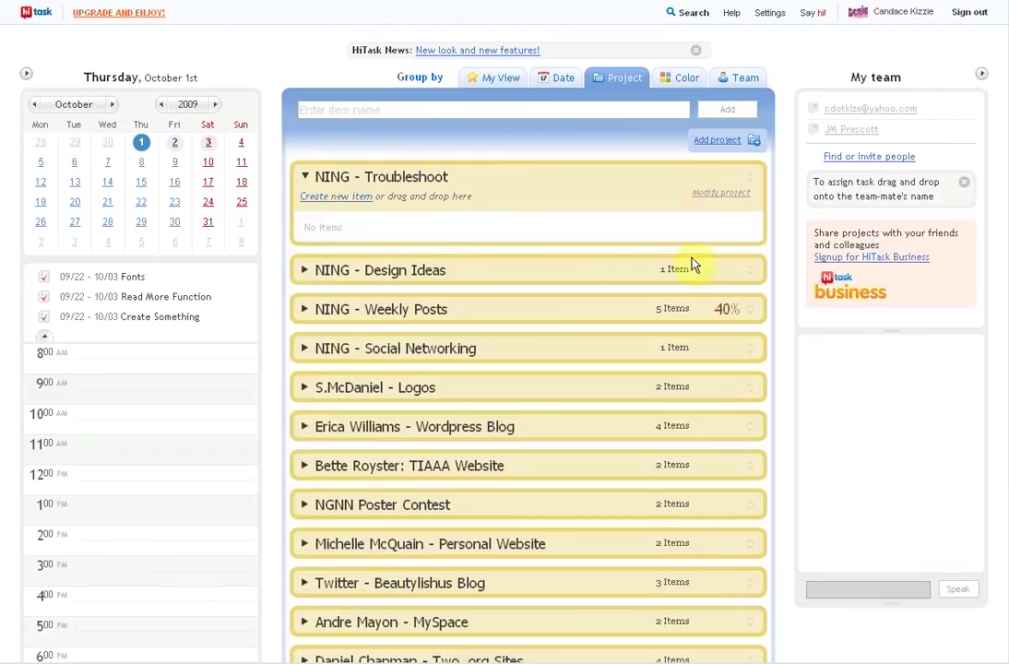
Collapse NING - Troubleshoot, open Artist Blurb under NING - Weekly Posts, and drag it to a team-mate.
{"action": "left_click", "coordinate": [308, 175]}
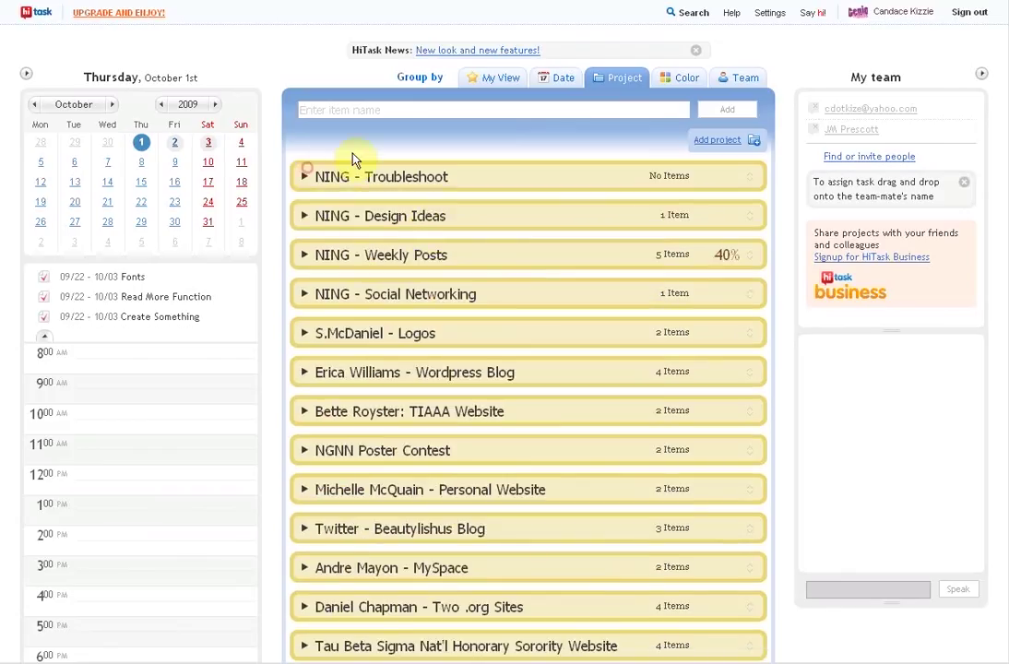
{"action": "left_click", "coordinate": [303, 258]}
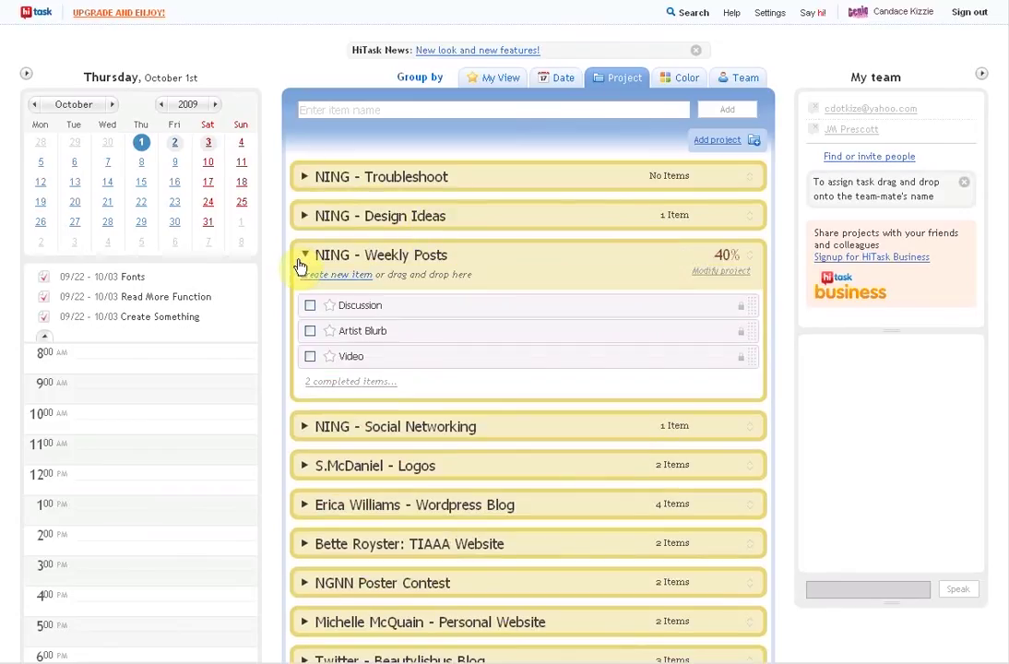
{"action": "left_click", "coordinate": [377, 334]}
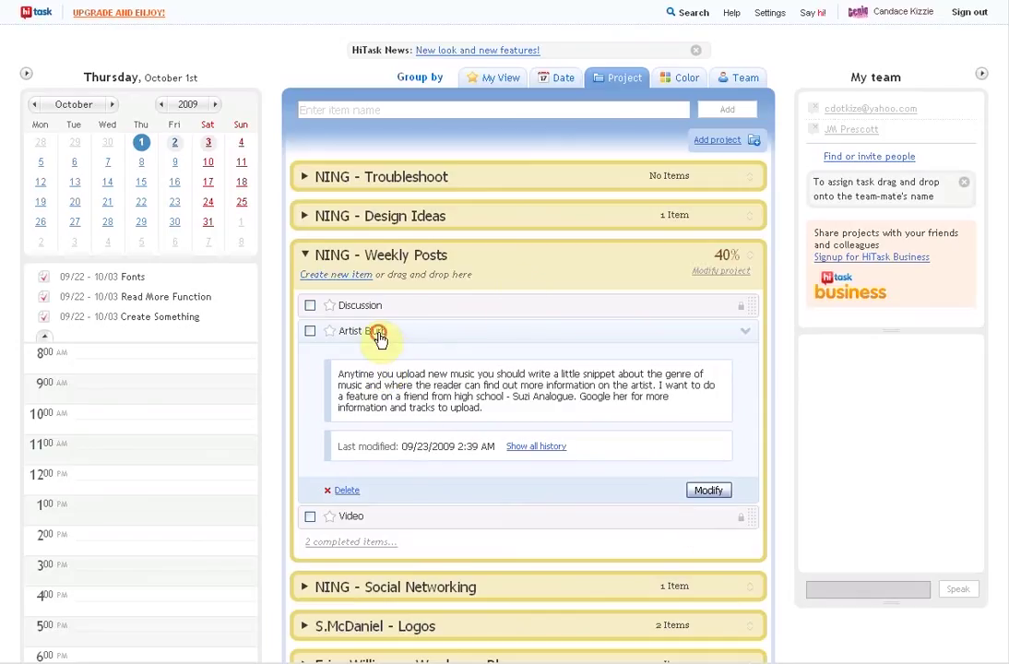
{"action": "left_click_drag", "start_coordinate": [690, 224], "coordinate": [361, 378]}
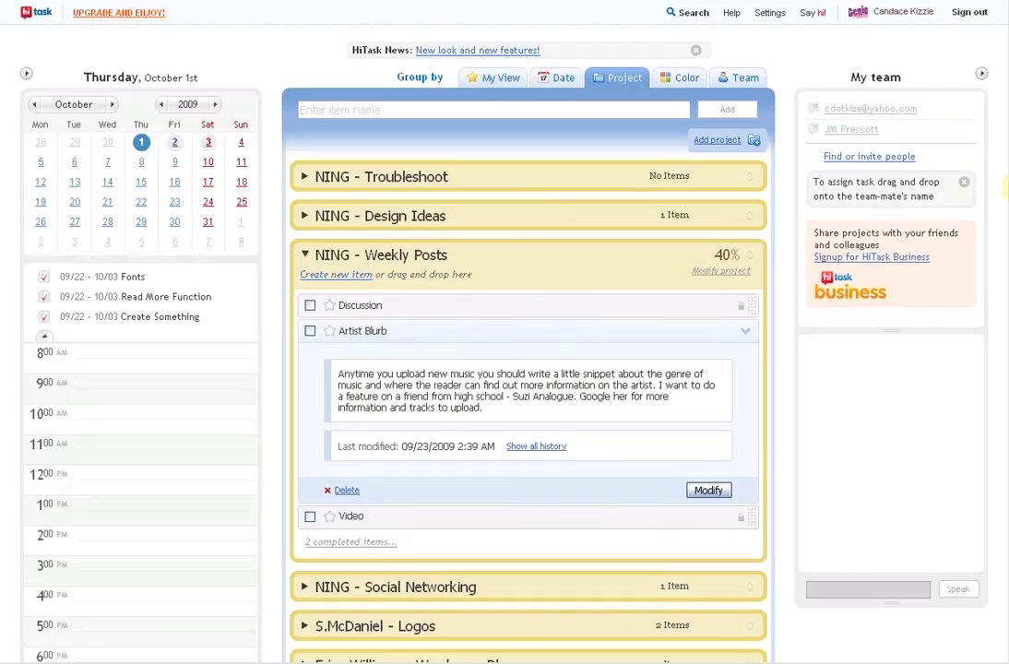
Group the task list by Date, then switch to the My View grouping.
{"action": "left_click", "coordinate": [557, 78]}
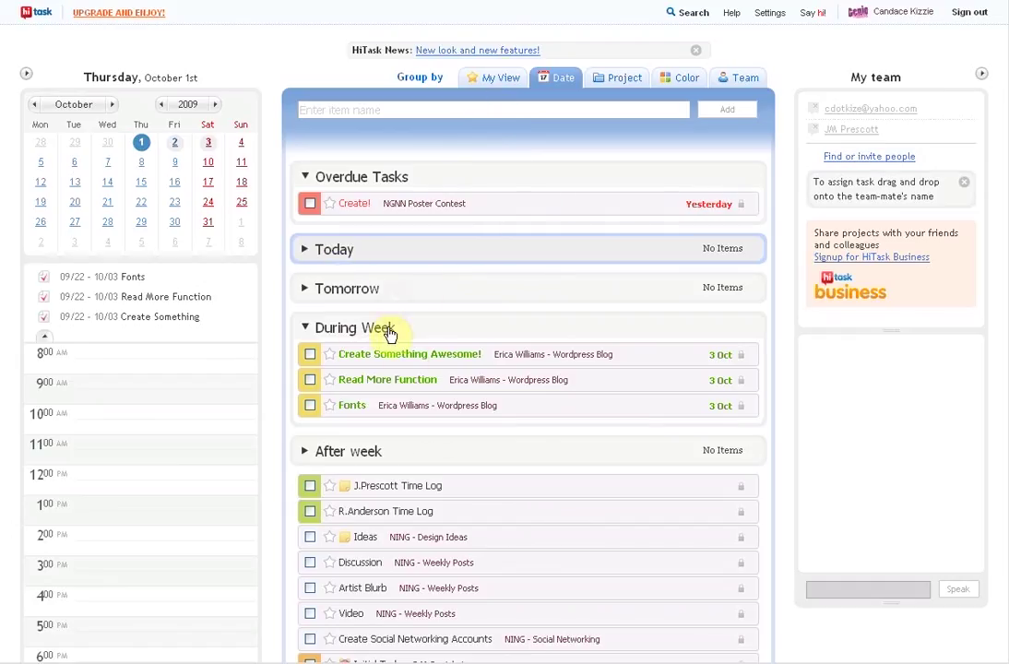
{"action": "left_click", "coordinate": [501, 81]}
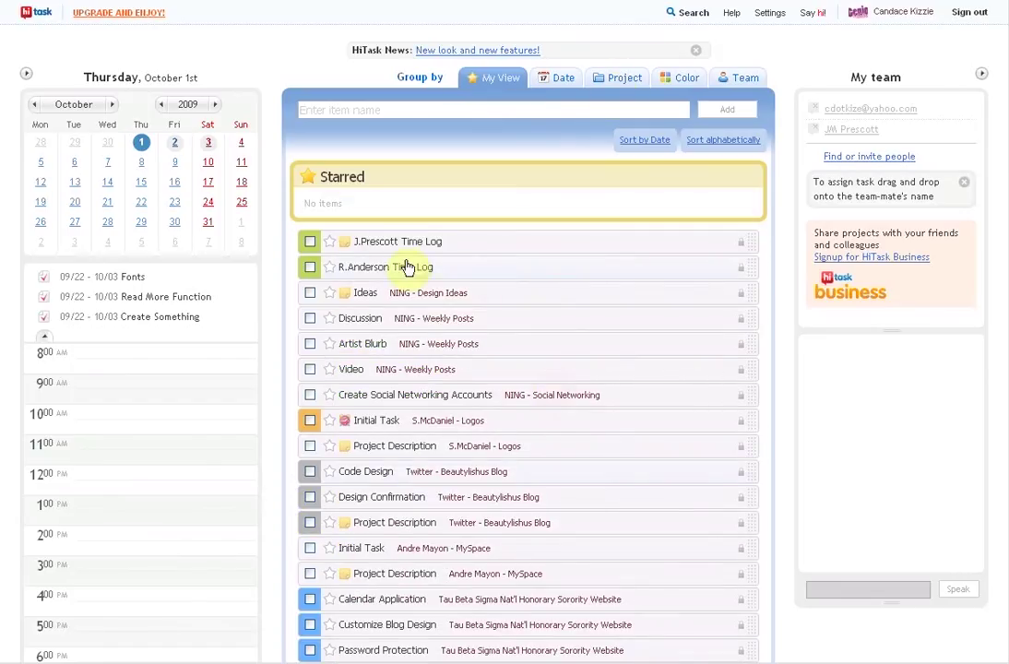
{"action": "left_click", "coordinate": [618, 81]}
{"action": "left_click", "coordinate": [686, 81]}
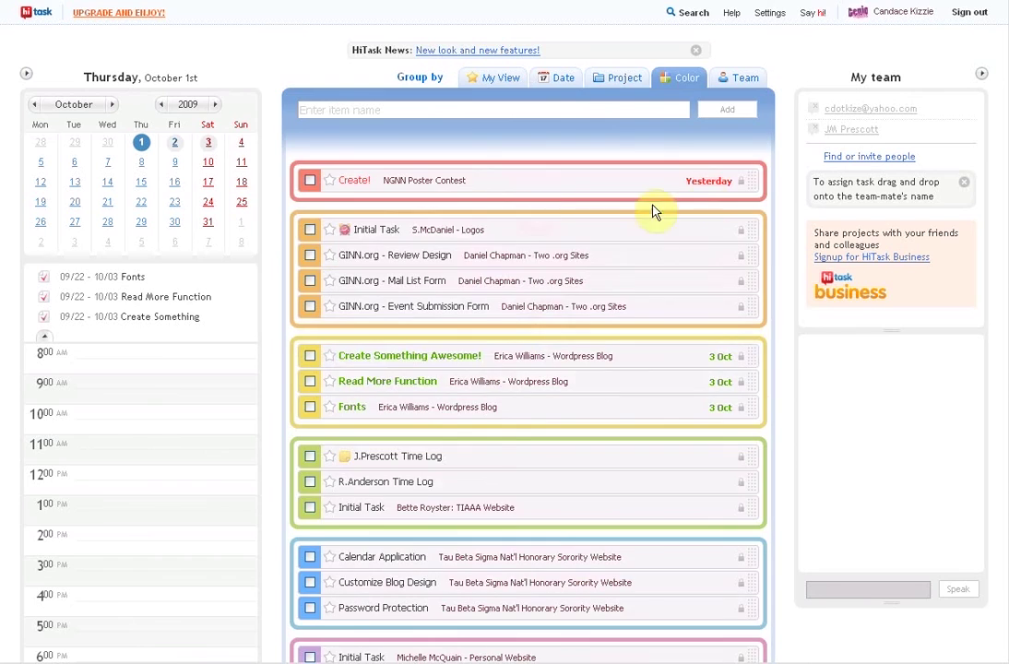
{"action": "scroll", "coordinate": [541, 367], "scroll_direction": "down", "scroll_amount": 5}
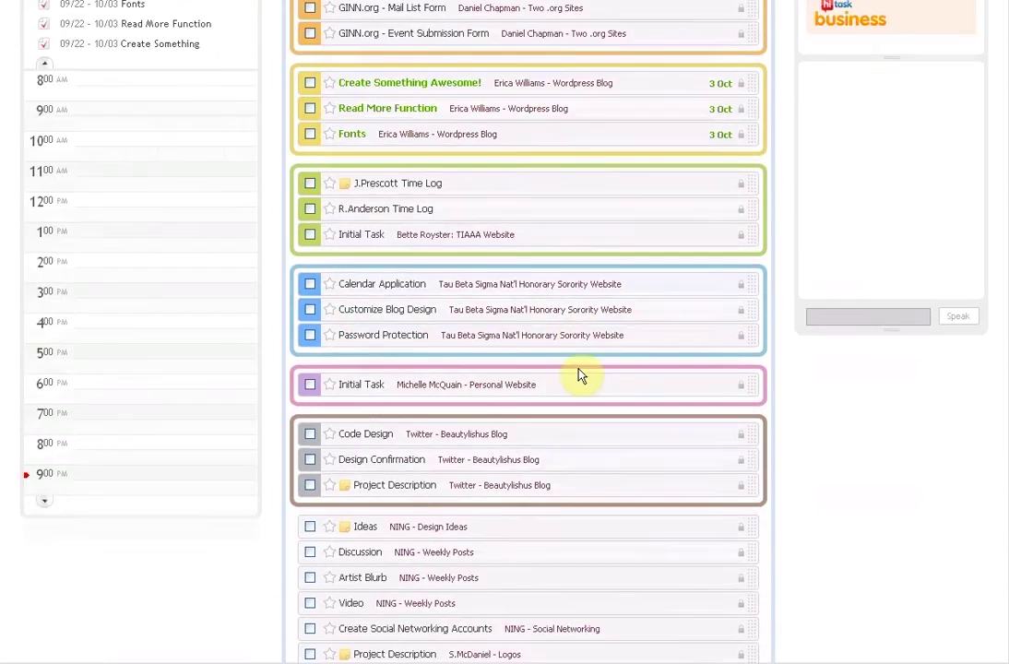
{"action": "scroll", "coordinate": [582, 376], "scroll_direction": "up", "scroll_amount": 3}
{"action": "scroll", "coordinate": [581, 376], "scroll_direction": "up", "scroll_amount": 2}
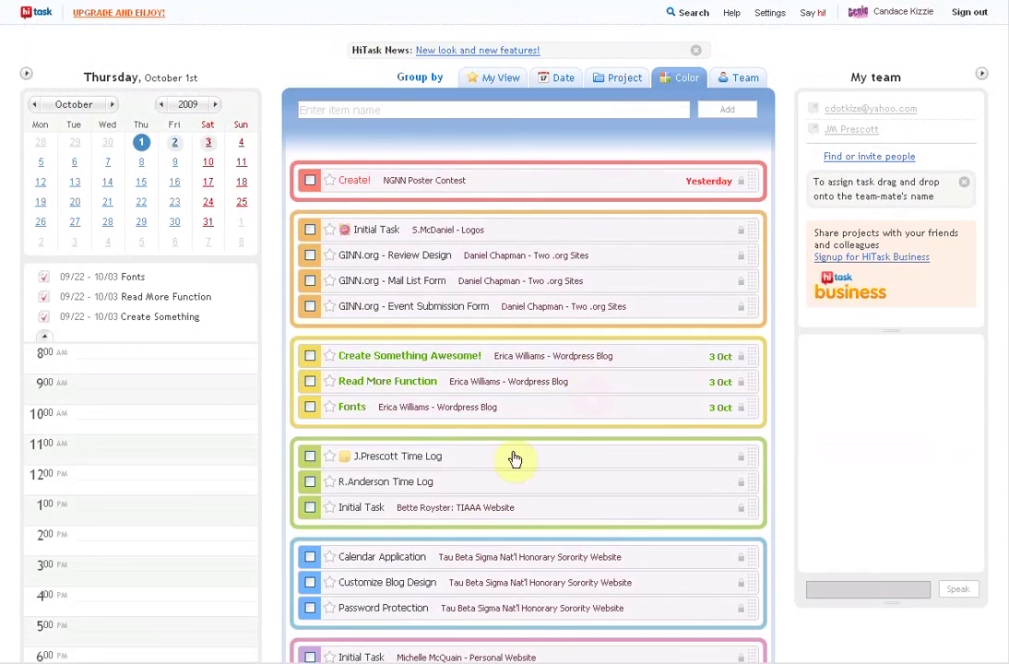
{"action": "scroll", "coordinate": [515, 459], "scroll_direction": "down", "scroll_amount": 5}
{"action": "scroll", "coordinate": [724, 462], "scroll_direction": "up", "scroll_amount": 5}
{"action": "left_click", "coordinate": [755, 79]}
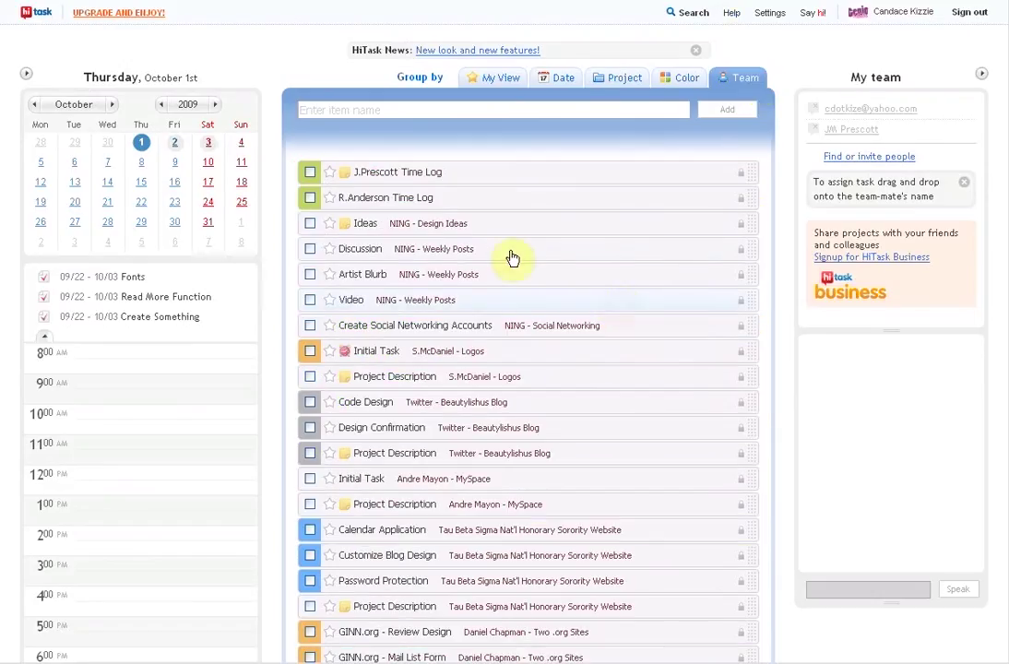
{"action": "left_click", "coordinate": [505, 88]}
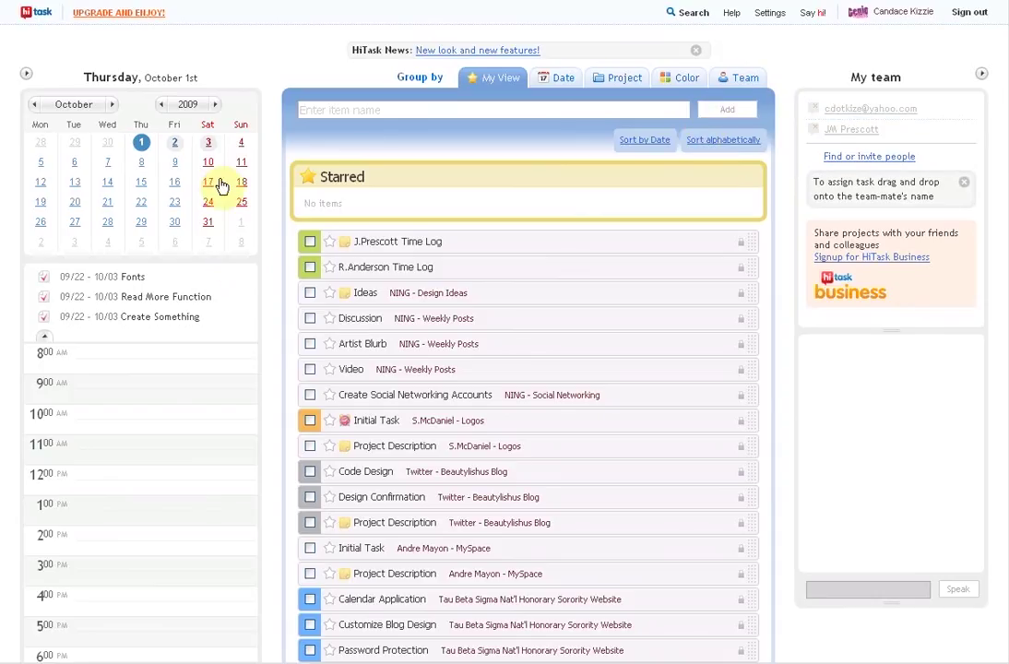
{"action": "scroll", "coordinate": [133, 247], "scroll_direction": "down", "scroll_amount": 3}
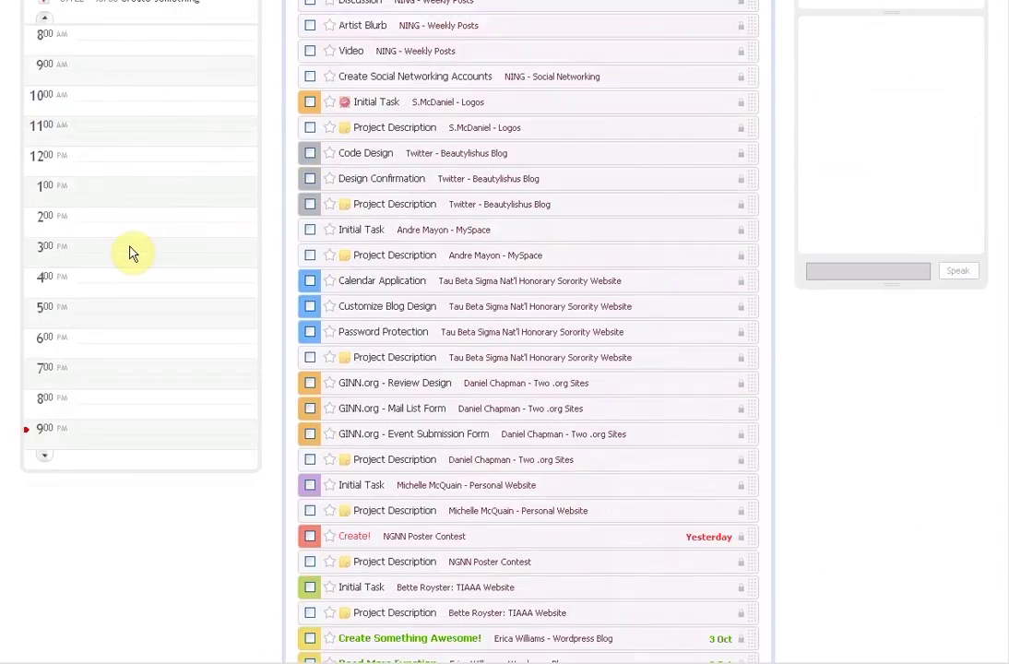
{"action": "scroll", "coordinate": [134, 248], "scroll_direction": "up", "scroll_amount": 3}
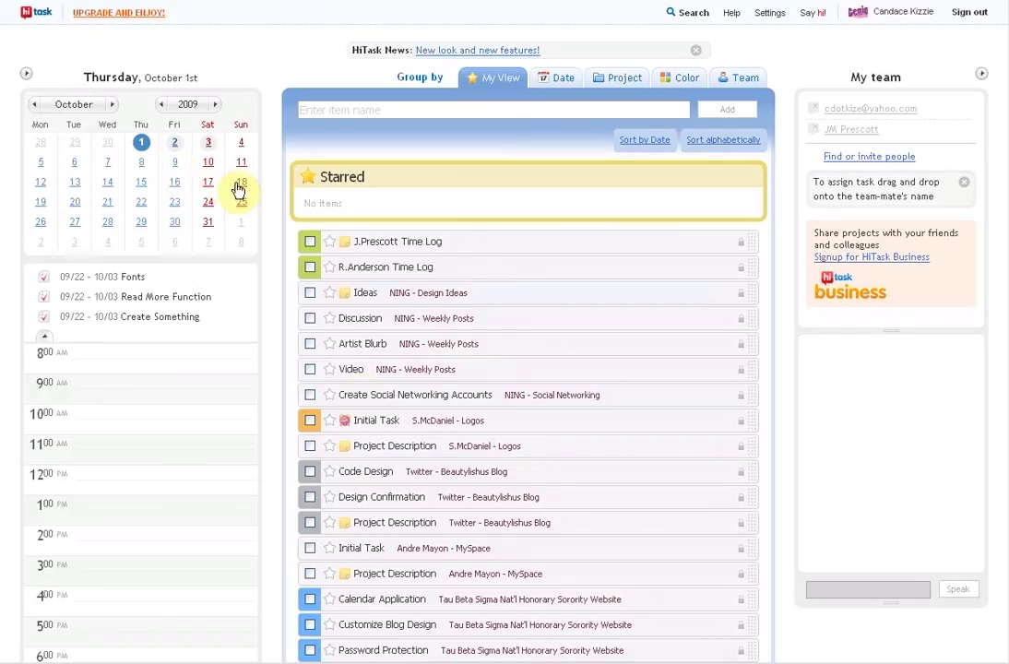
{"action": "left_click", "coordinate": [27, 74]}
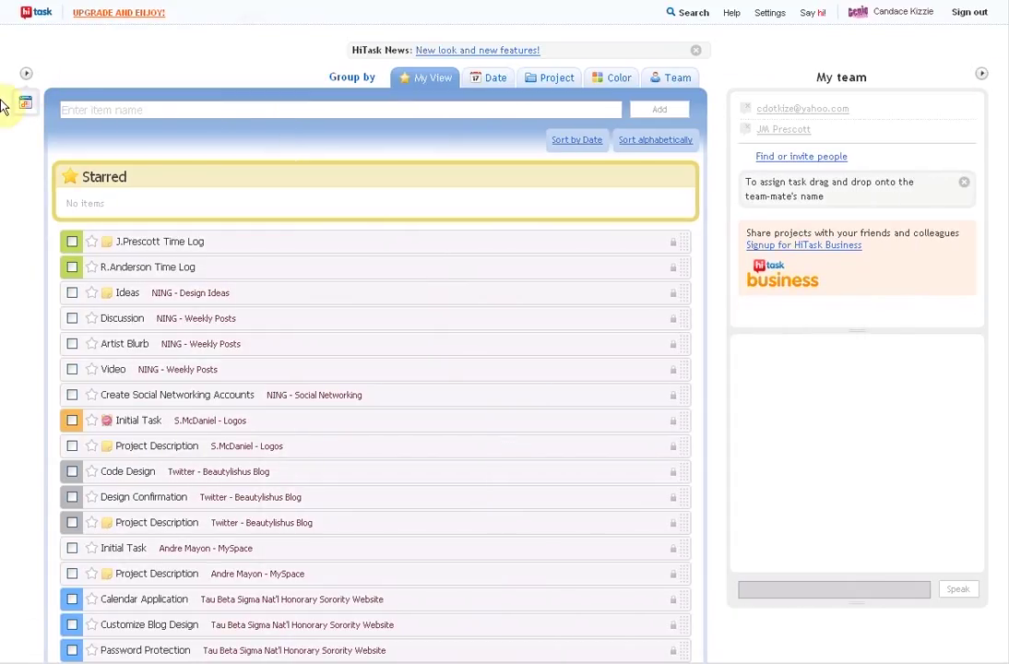
{"action": "left_click", "coordinate": [983, 75]}
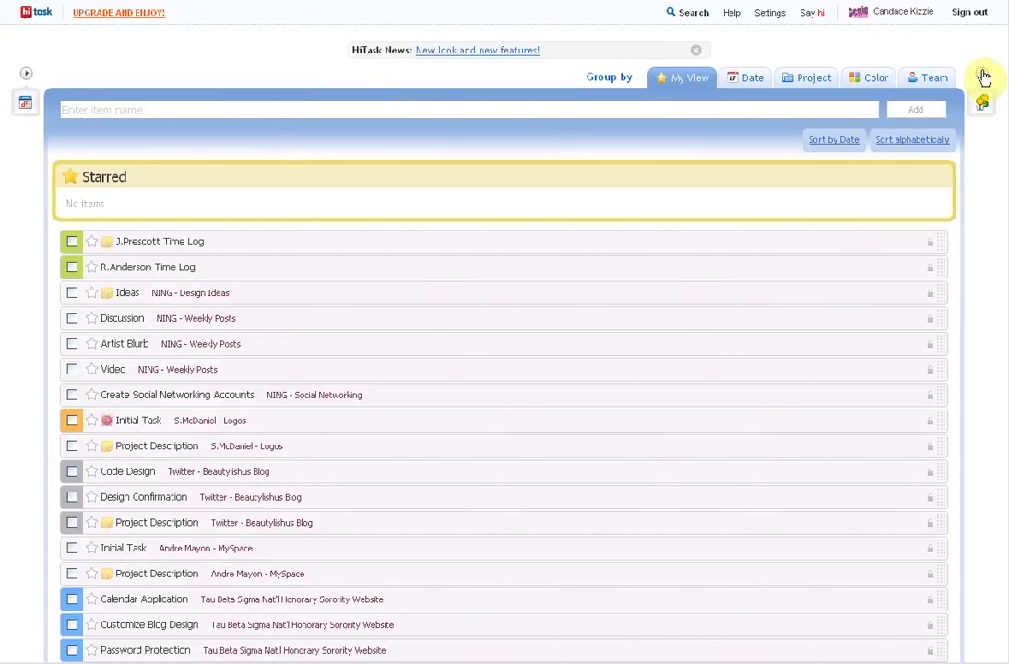
{"action": "left_click", "coordinate": [811, 90]}
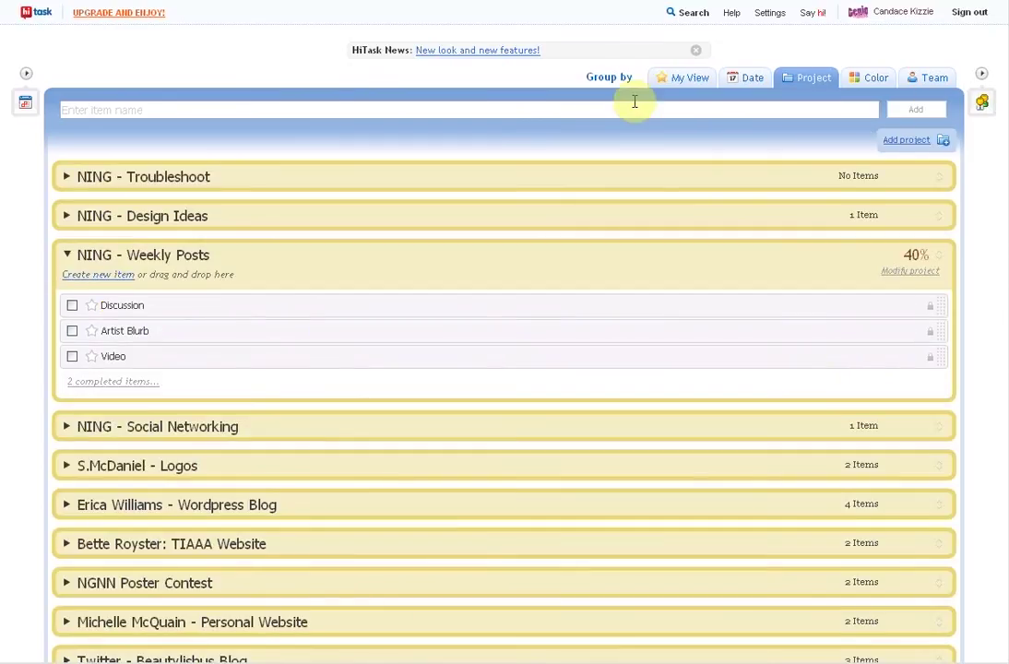
{"action": "left_click", "coordinate": [26, 76]}
{"action": "left_click", "coordinate": [981, 75]}
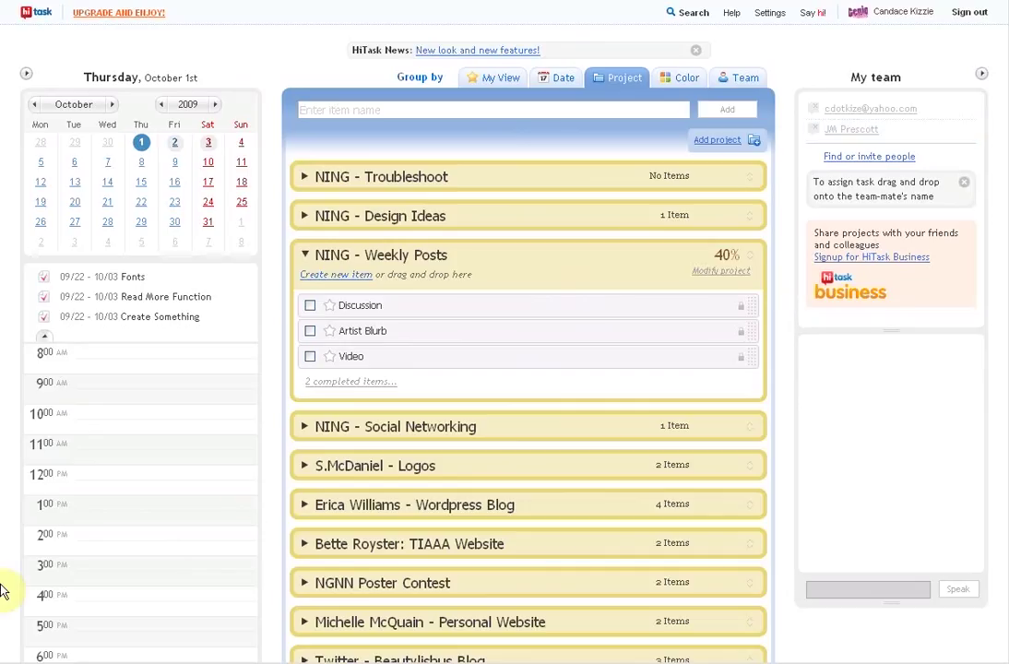
{"action": "scroll", "coordinate": [554, 235], "scroll_direction": "down", "scroll_amount": 4}
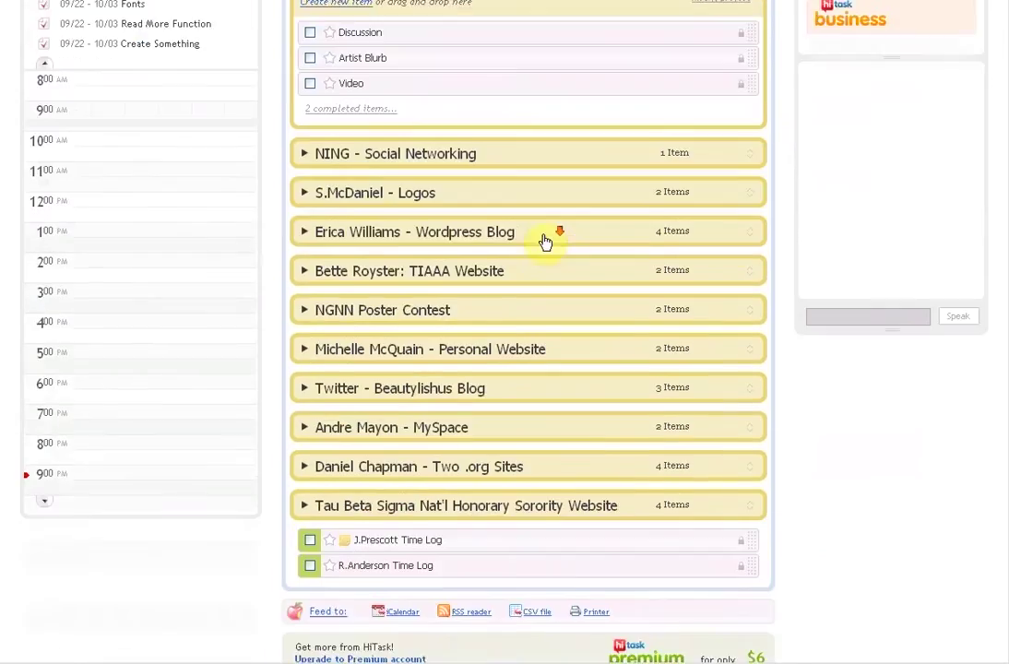
{"action": "scroll", "coordinate": [387, 439], "scroll_direction": "up", "scroll_amount": 3}
{"action": "scroll", "coordinate": [423, 485], "scroll_direction": "up", "scroll_amount": 2}
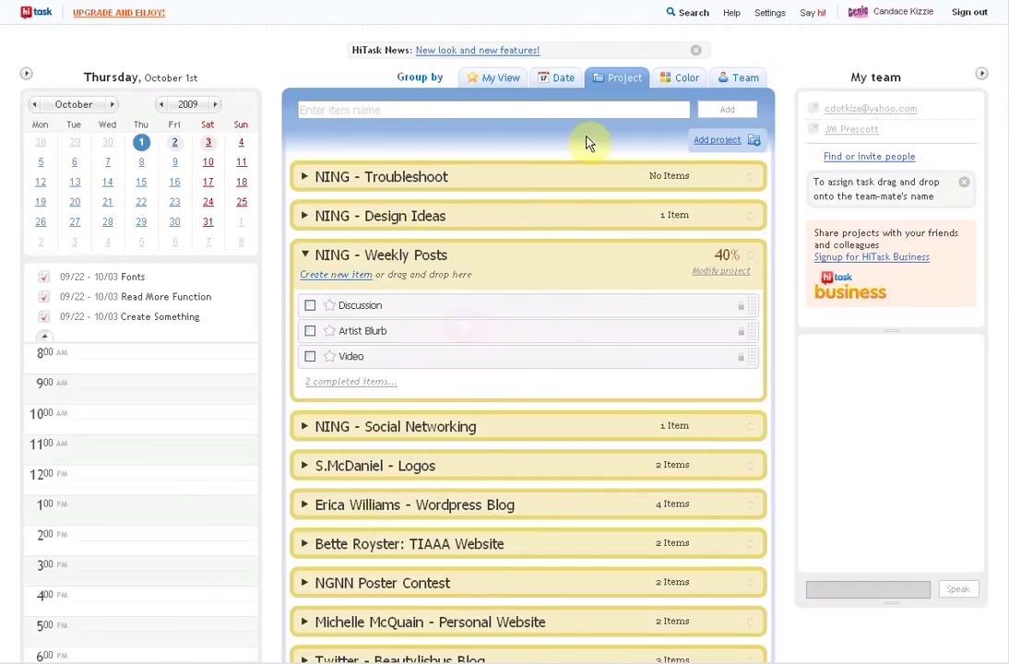
{"action": "left_click", "coordinate": [498, 77]}
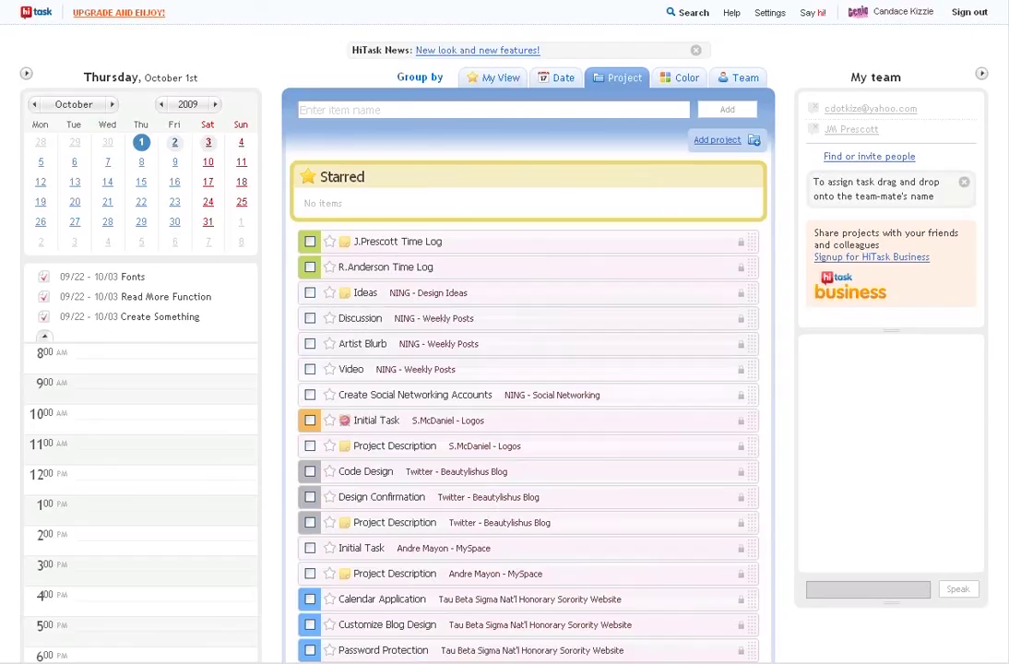